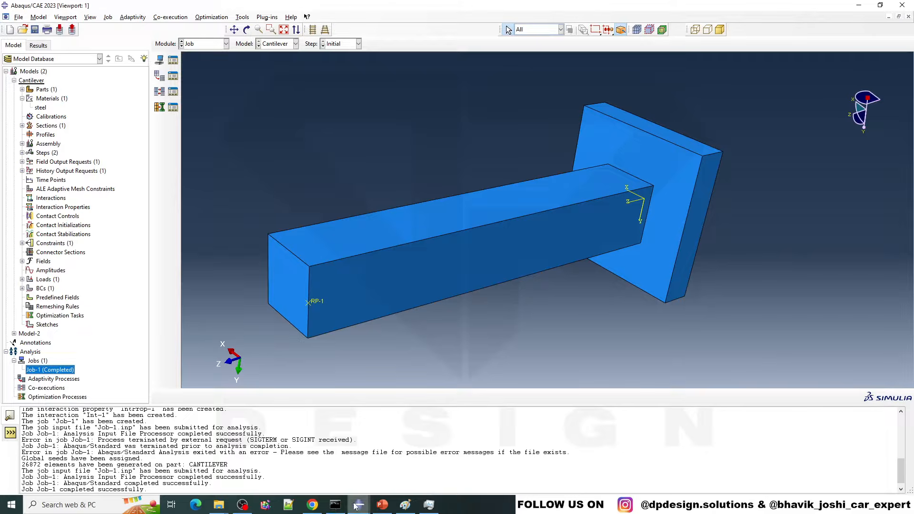
Step: Review the increment and time values of the completed Job-1 in its monitor, check the status file, and close the monitor
{"action": "mouse_move", "coordinate": [359, 505]}
{"action": "left_click", "coordinate": [432, 469]}
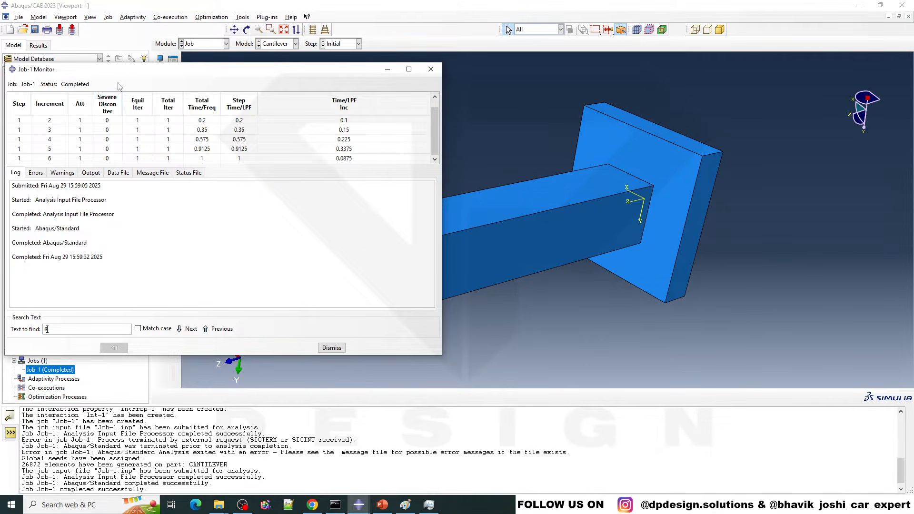
{"action": "left_click_drag", "start_coordinate": [124, 70], "coordinate": [340, 145]}
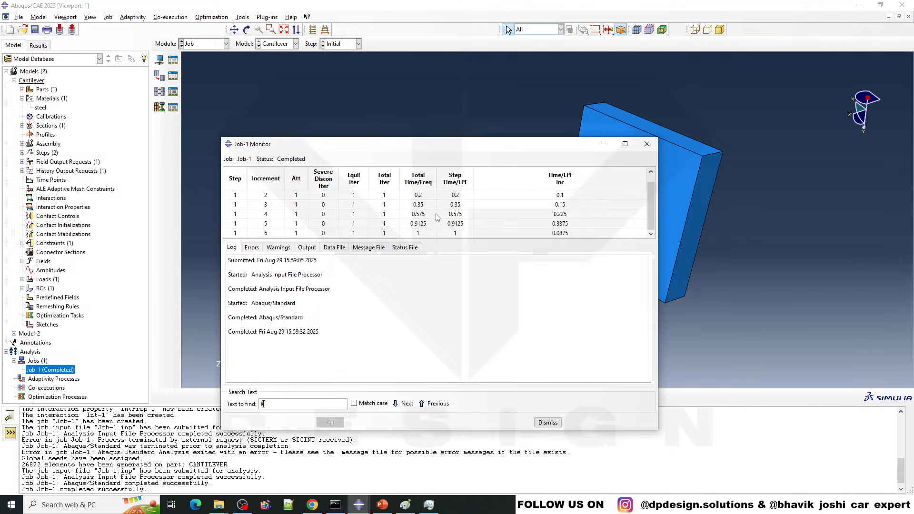
{"action": "left_click", "coordinate": [418, 196]}
{"action": "scroll", "coordinate": [433, 197], "scroll_direction": "up", "scroll_amount": 1}
{"action": "left_click", "coordinate": [418, 195]}
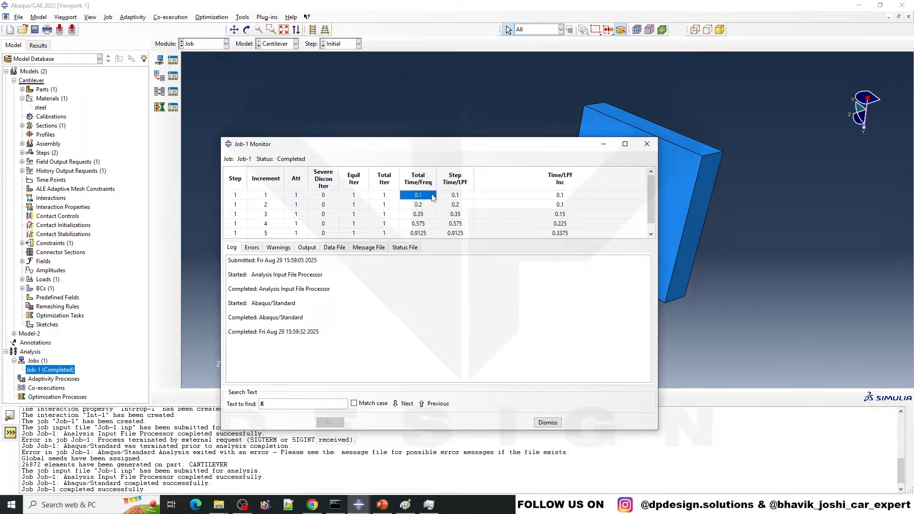
{"action": "left_click", "coordinate": [560, 197]}
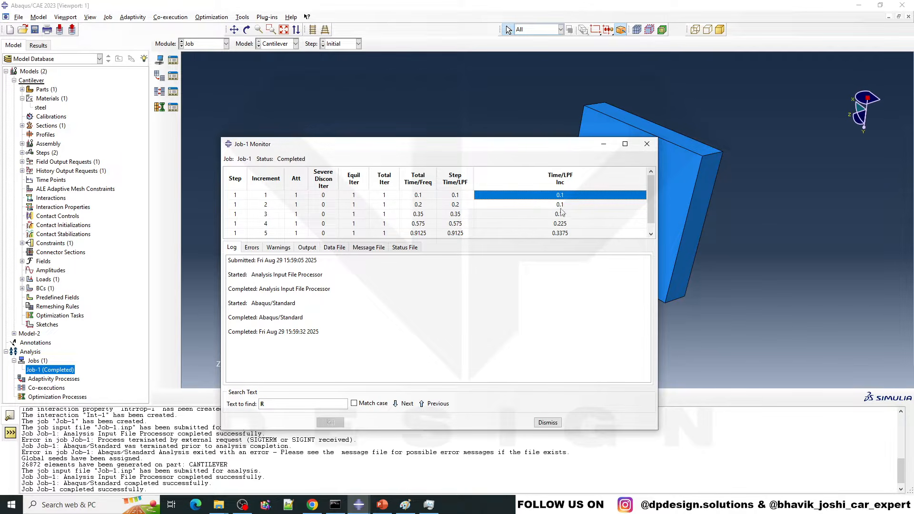
{"action": "left_click", "coordinate": [564, 205]}
{"action": "left_click", "coordinate": [566, 214]}
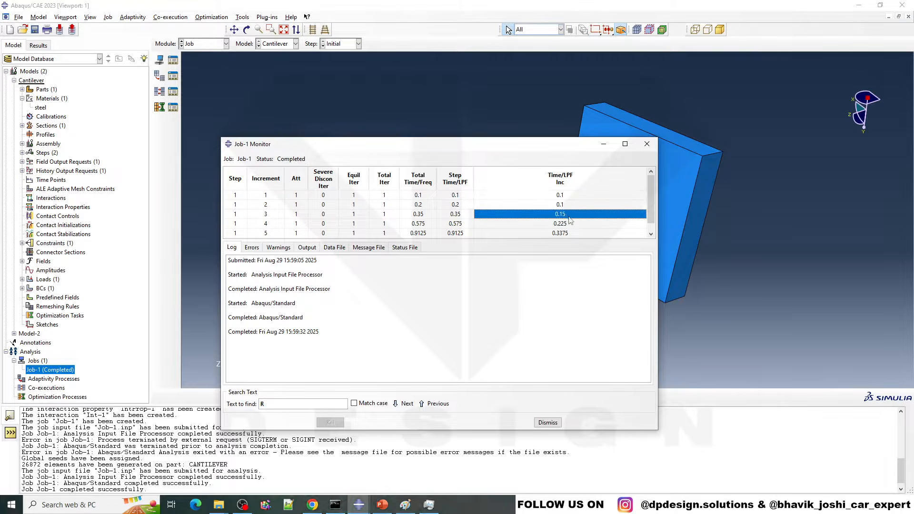
{"action": "scroll", "coordinate": [570, 223], "scroll_direction": "down", "scroll_amount": 1}
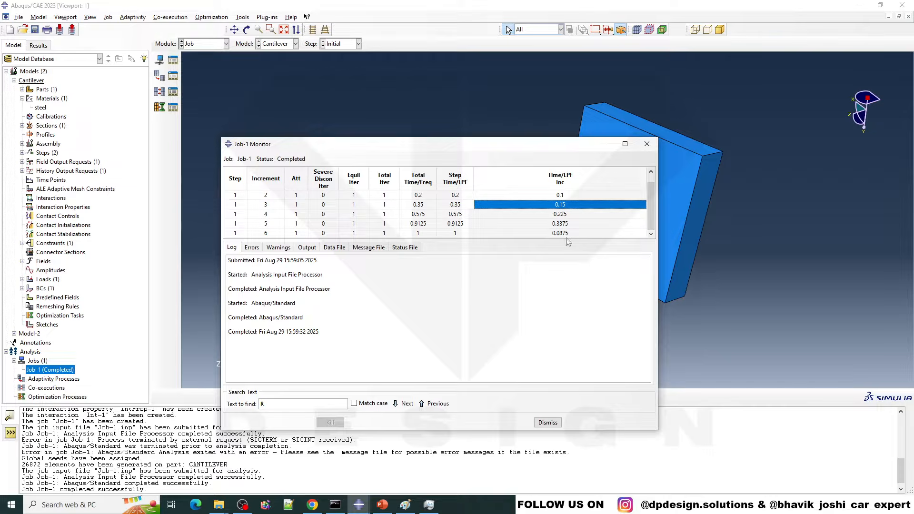
{"action": "left_click", "coordinate": [574, 232]}
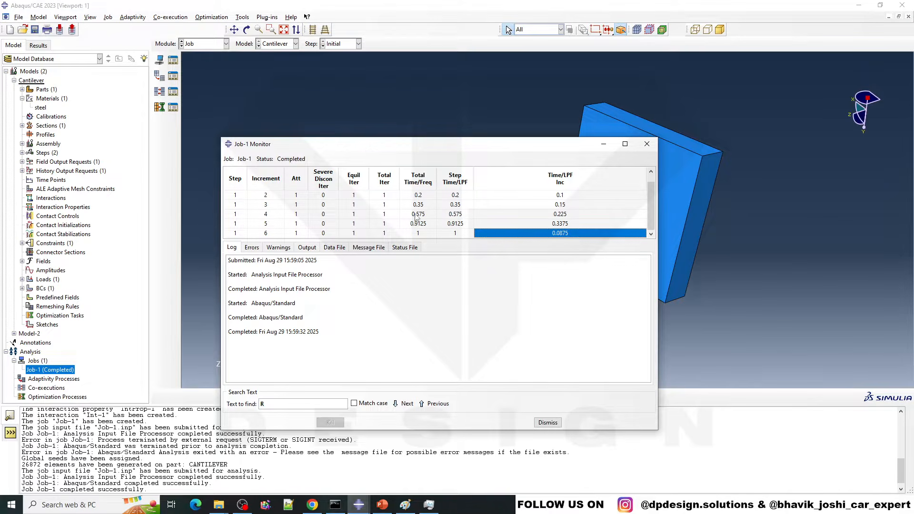
{"action": "left_click", "coordinate": [406, 247]}
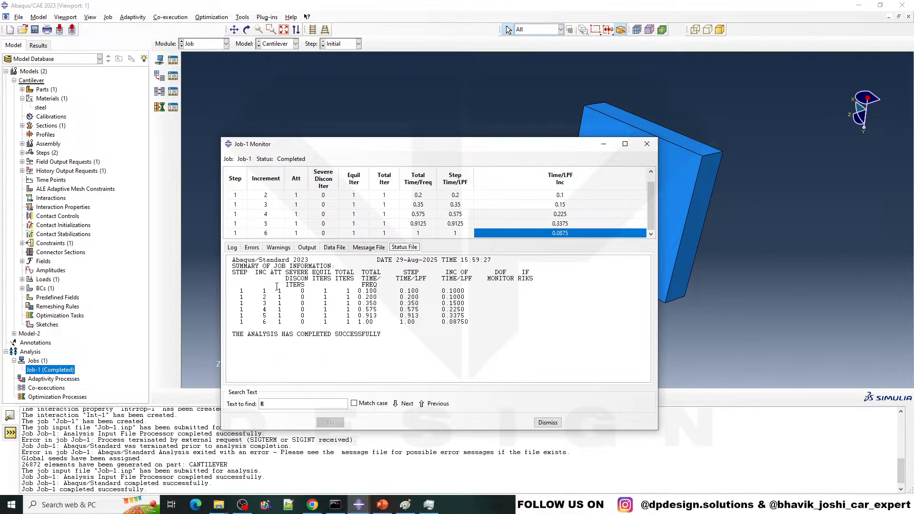
{"action": "left_click", "coordinate": [547, 422]}
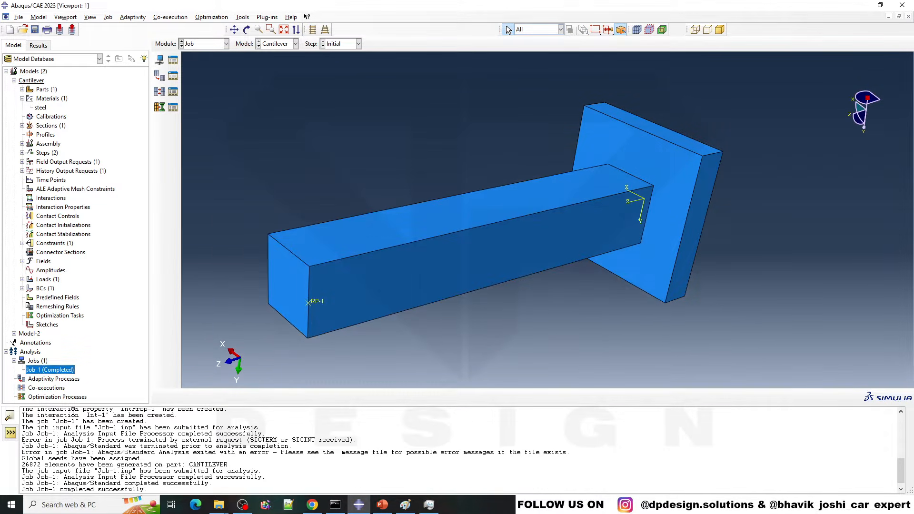
Step: Switch to File Explorer, go to the Results folder inside Trash1 on the Desktop, and select the Job-1 ODB file
{"action": "right_click", "coordinate": [59, 372]}
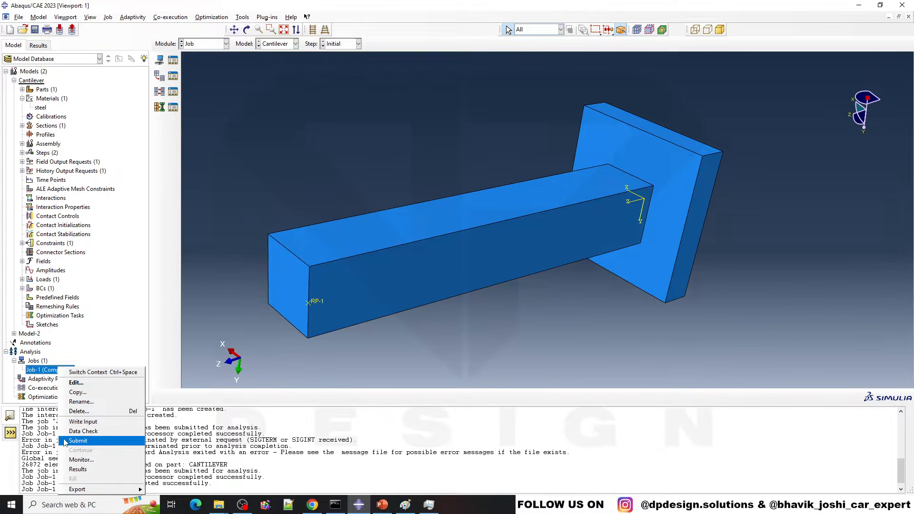
{"action": "left_click", "coordinate": [211, 507]}
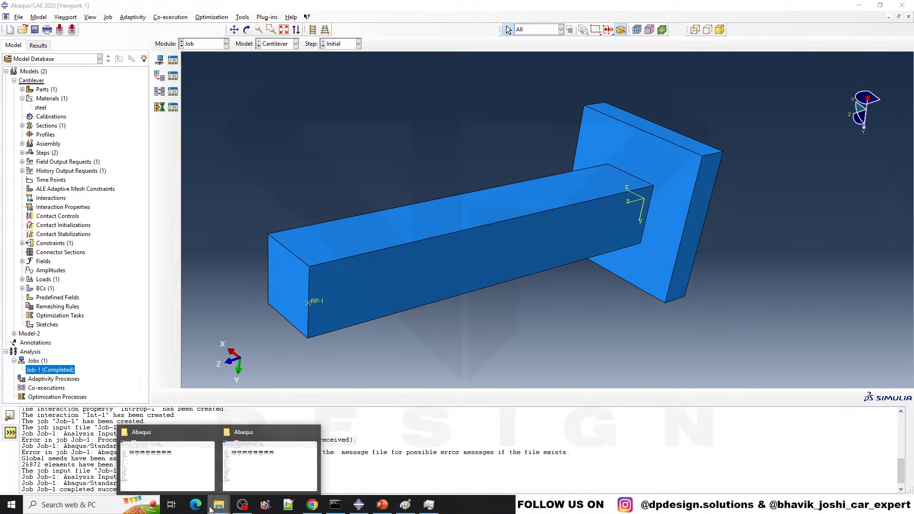
{"action": "left_click", "coordinate": [176, 471]}
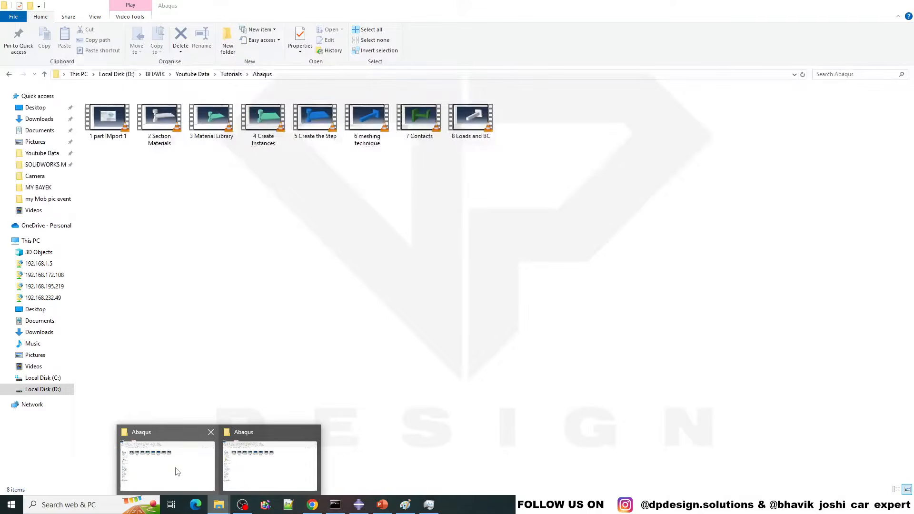
{"action": "left_click", "coordinate": [36, 107]}
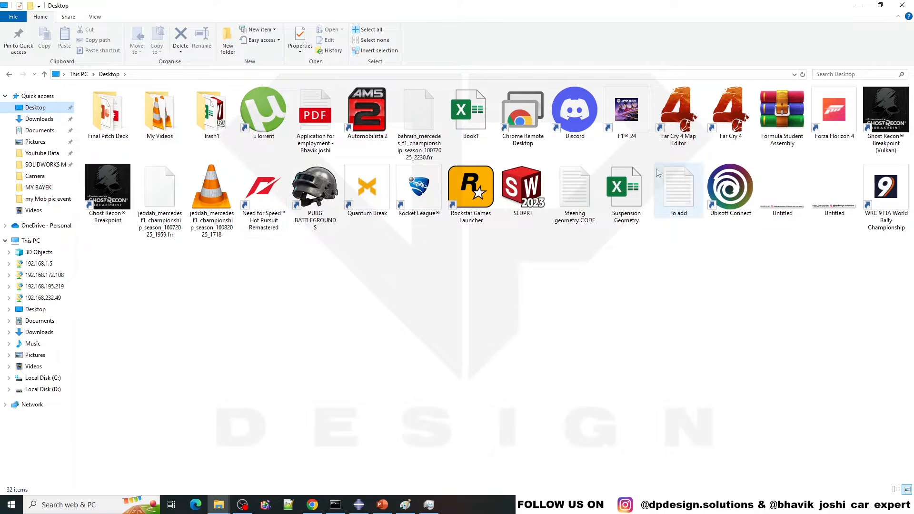
{"action": "double_click", "coordinate": [211, 112]}
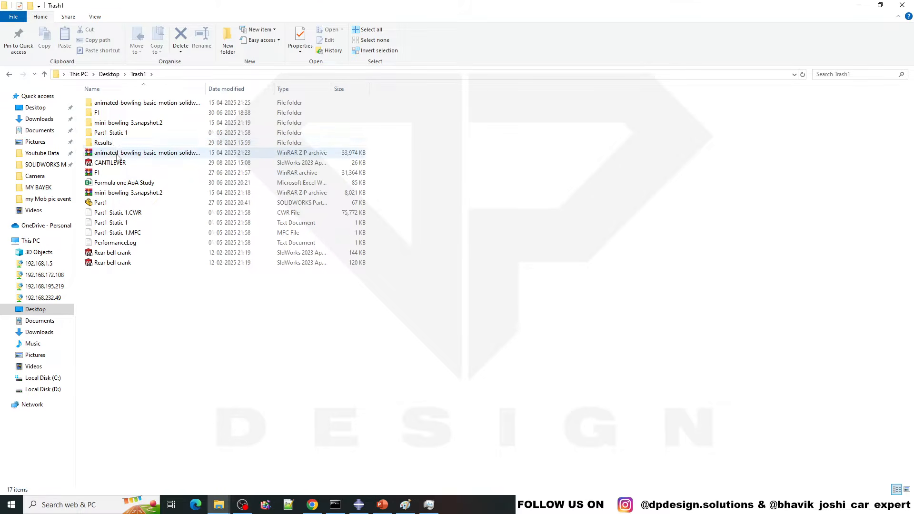
{"action": "double_click", "coordinate": [120, 142]}
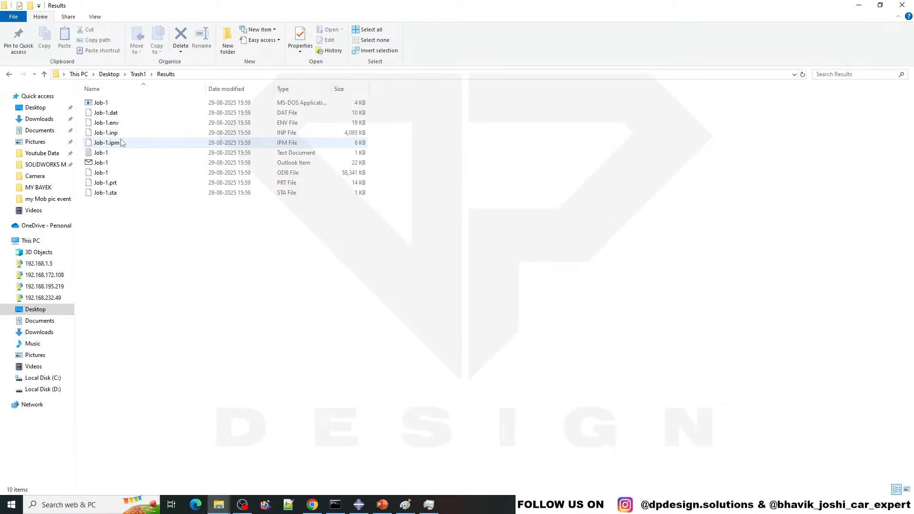
{"action": "left_click", "coordinate": [312, 173]}
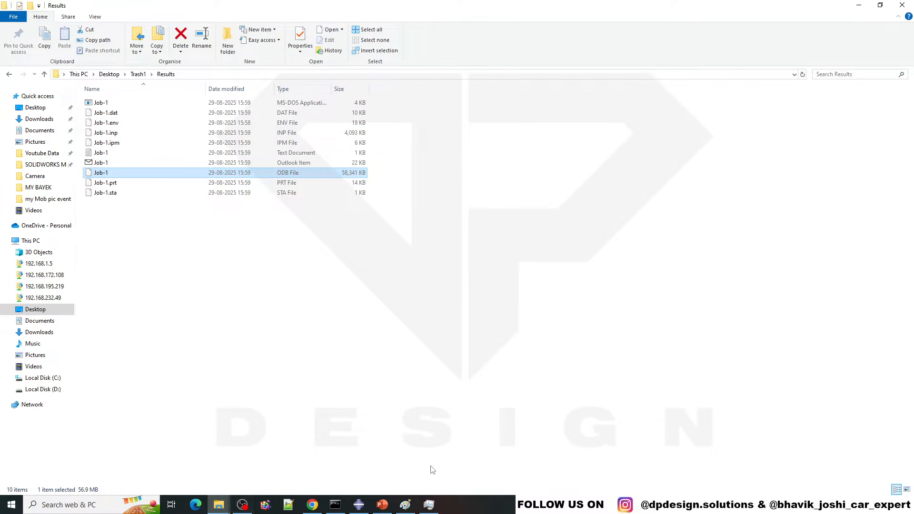
Step: Switch back to Abaqus/CAE, open the results of Job-1, and inspect the meshed cantilever from several angles
{"action": "left_click", "coordinate": [359, 505]}
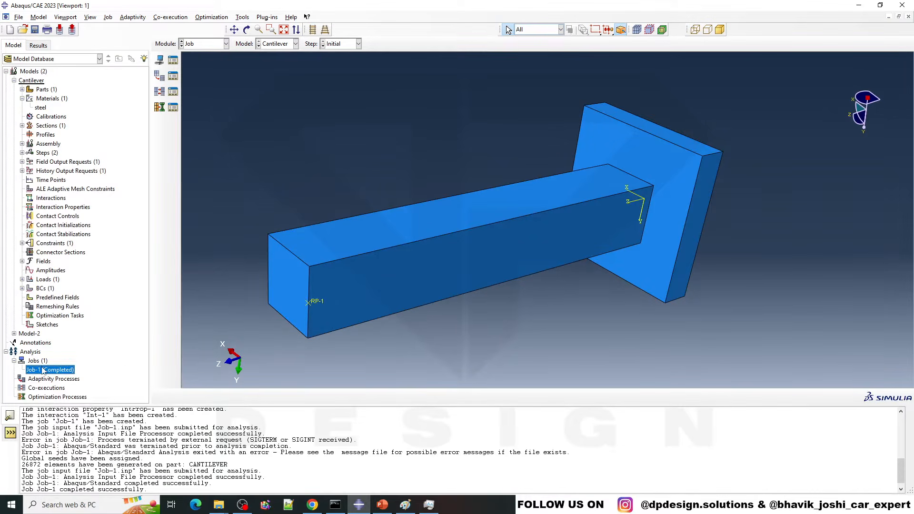
{"action": "right_click", "coordinate": [43, 371]}
{"action": "left_click", "coordinate": [59, 466]}
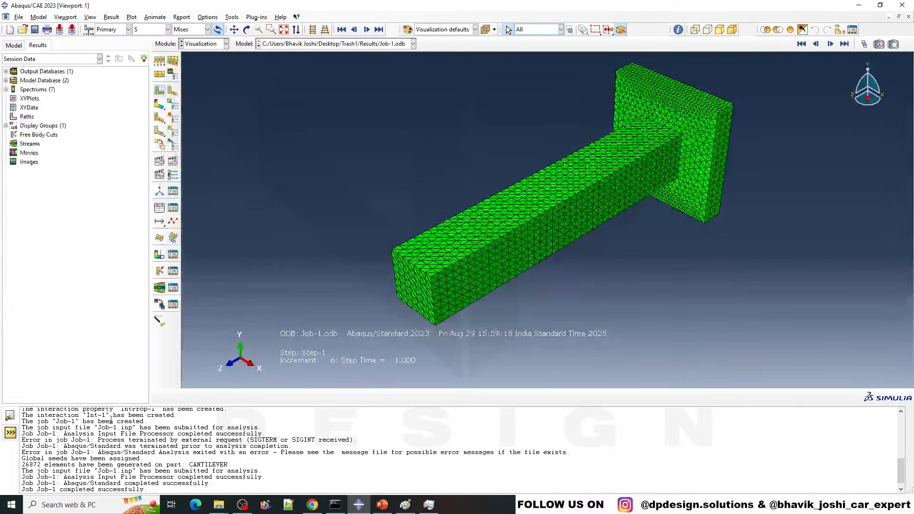
{"action": "scroll", "coordinate": [635, 175], "scroll_direction": "down", "scroll_amount": 2}
{"action": "left_click_drag", "start_coordinate": [596, 271], "coordinate": [593, 219], "text": "ctrl+alt"}
{"action": "scroll", "coordinate": [748, 217], "scroll_direction": "down", "scroll_amount": 1}
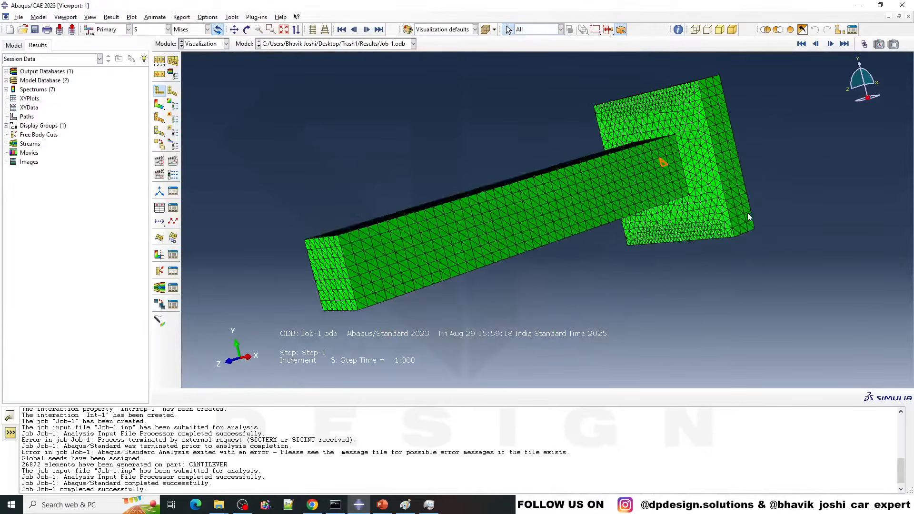
{"action": "left_click_drag", "start_coordinate": [748, 217], "coordinate": [598, 252], "text": "ctrl+alt"}
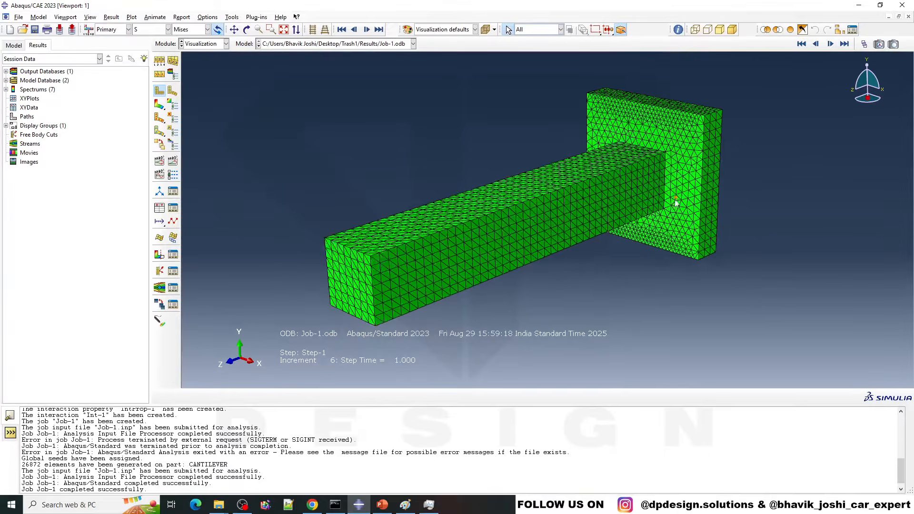
{"action": "scroll", "coordinate": [636, 233], "scroll_direction": "down", "scroll_amount": 1}
{"action": "scroll", "coordinate": [533, 267], "scroll_direction": "up", "scroll_amount": 1}
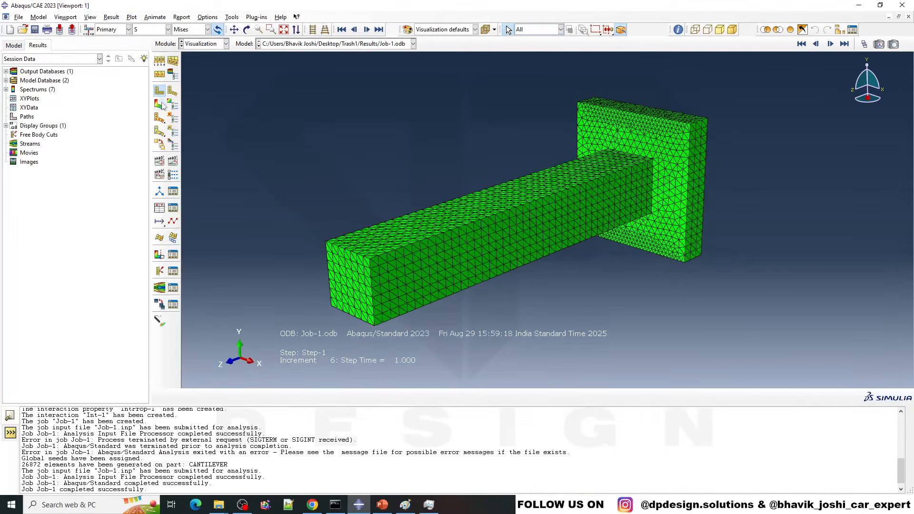
{"action": "left_click", "coordinate": [160, 71]}
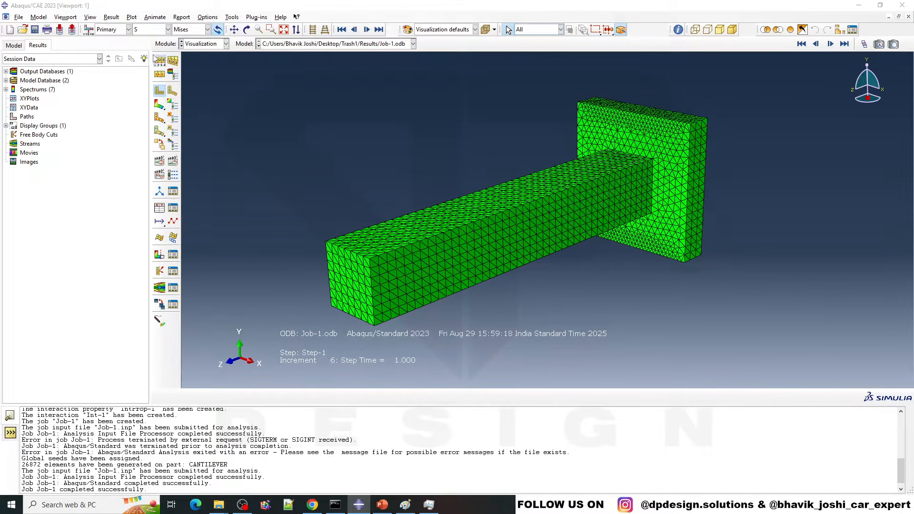
{"action": "left_click_drag", "start_coordinate": [84, 129], "coordinate": [151, 104]}
{"action": "left_click", "coordinate": [98, 187]}
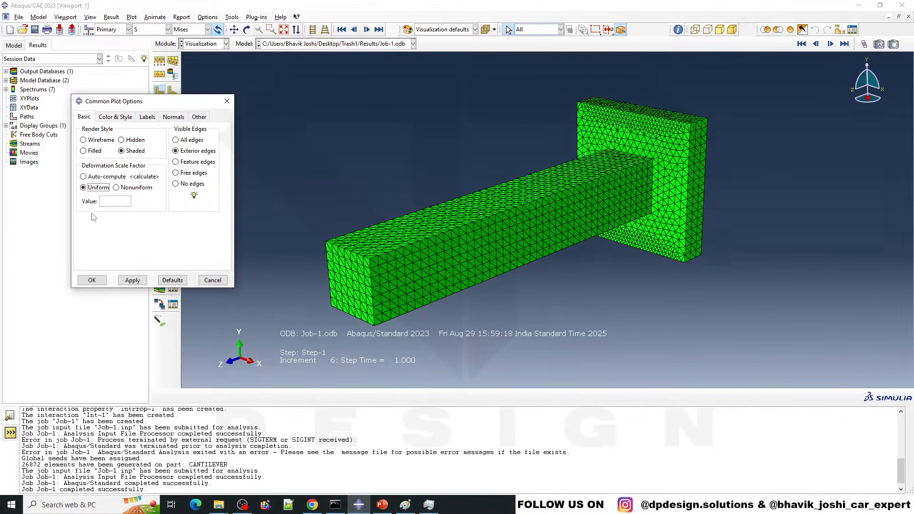
{"action": "left_click", "coordinate": [227, 101]}
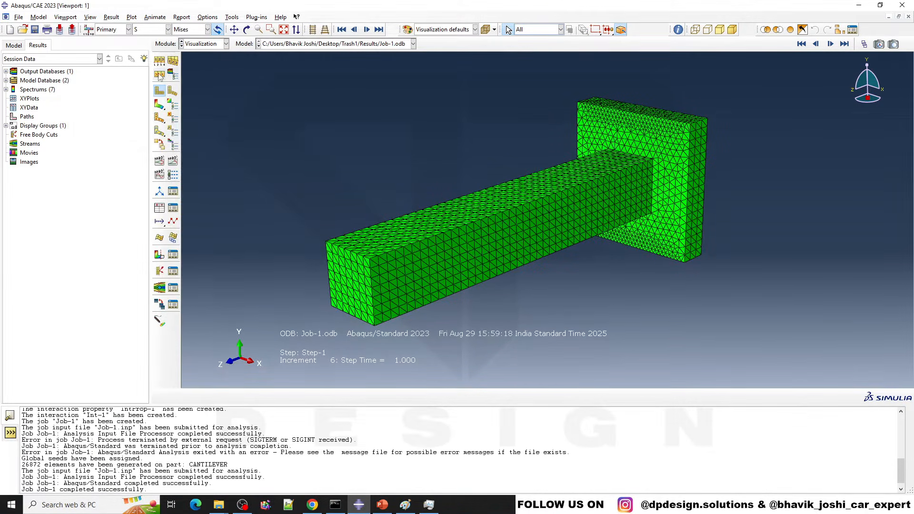
Step: Plot the Mises stress contours on the deformed cantilever and apply a uniform deformation scale factor of 1
{"action": "left_click", "coordinate": [161, 107]}
{"action": "mouse_move", "coordinate": [380, 230]}
{"action": "left_mouse_down", "text": "ctrl+alt"}
{"action": "mouse_move", "coordinate": [537, 173]}
{"action": "mouse_move", "coordinate": [536, 223]}
{"action": "mouse_move", "coordinate": [476, 248]}
{"action": "left_mouse_up", "text": "ctrl+alt"}
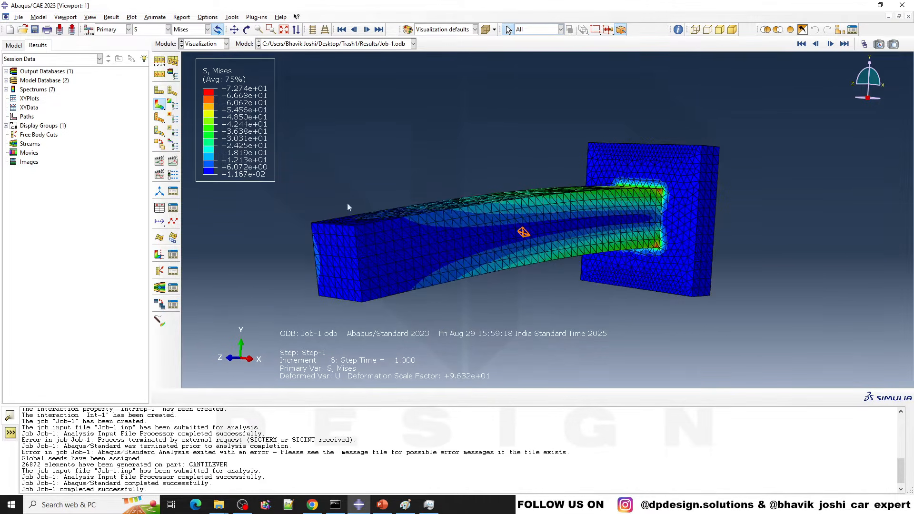
{"action": "left_click", "coordinate": [160, 75]}
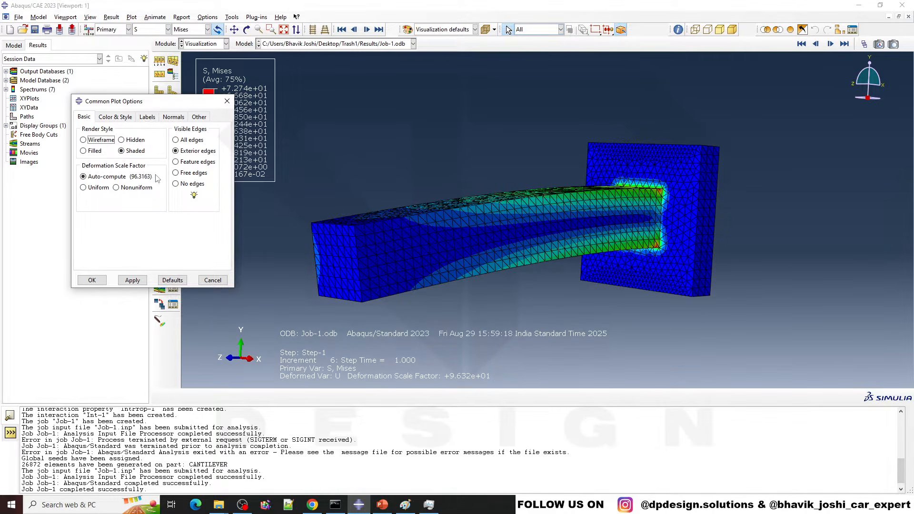
{"action": "left_click", "coordinate": [96, 187]}
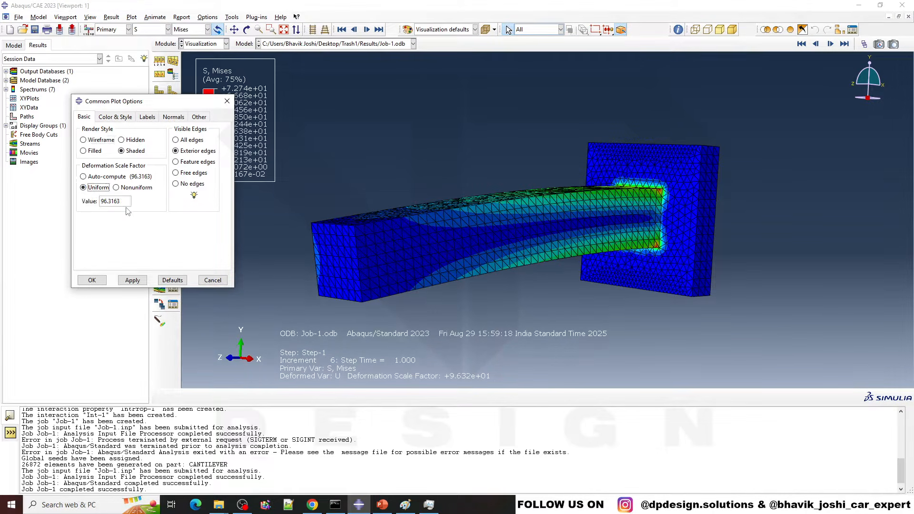
{"action": "left_click_drag", "start_coordinate": [124, 201], "coordinate": [2, 208]}
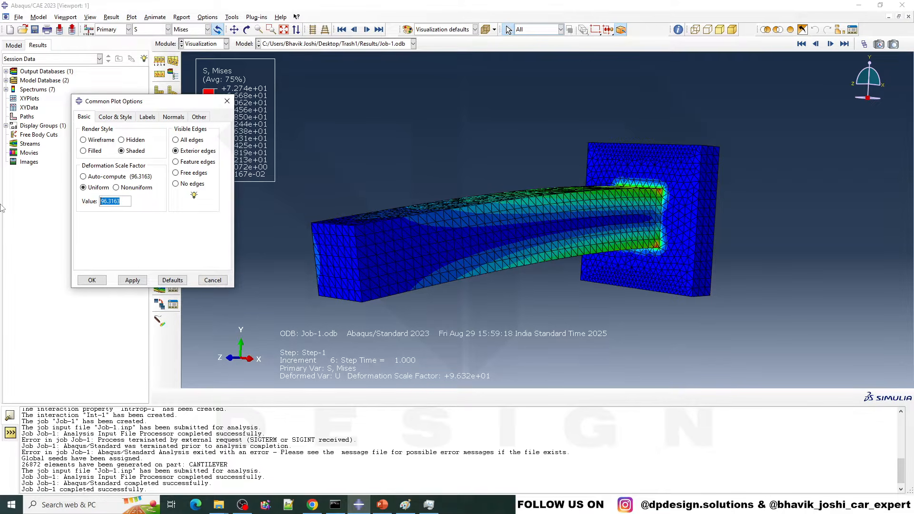
{"action": "type", "text": "1"}
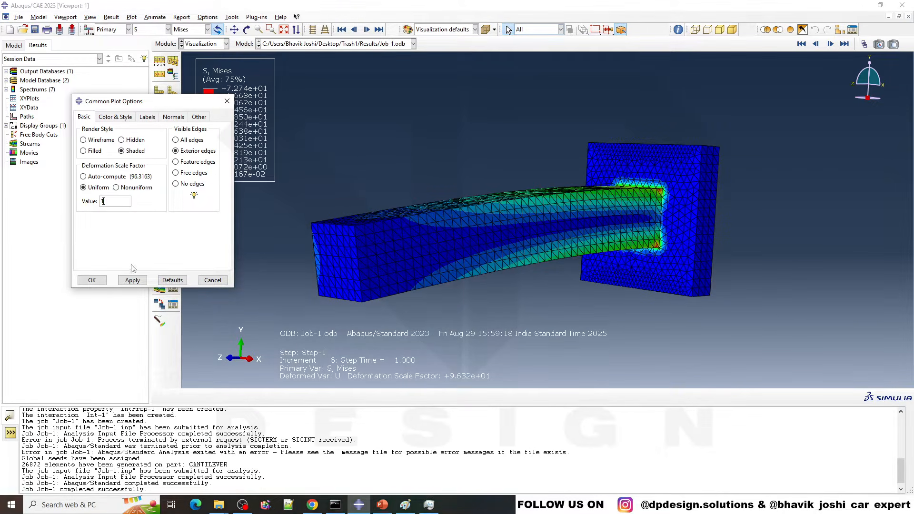
{"action": "left_click", "coordinate": [132, 281]}
{"action": "scroll", "coordinate": [556, 202], "scroll_direction": "down", "scroll_amount": 3}
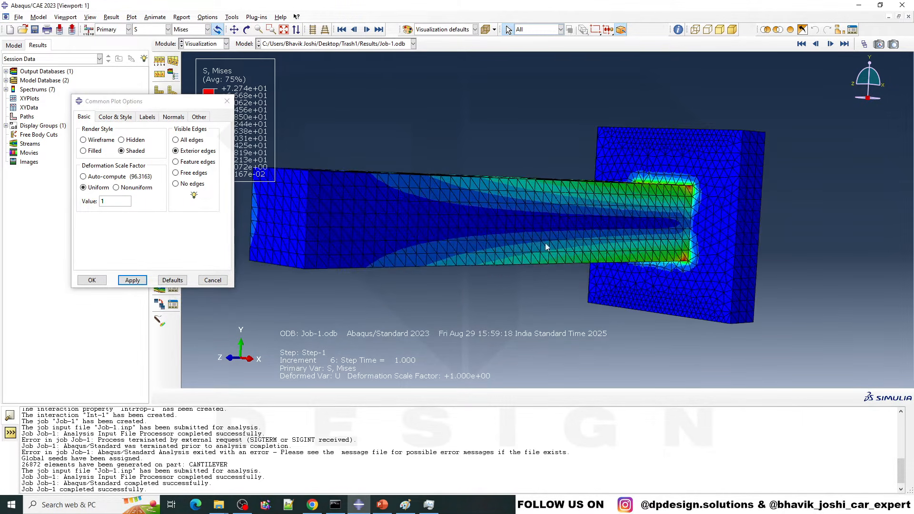
{"action": "left_click_drag", "start_coordinate": [547, 245], "coordinate": [546, 292], "text": "ctrl+alt"}
{"action": "key", "text": "Escape"}
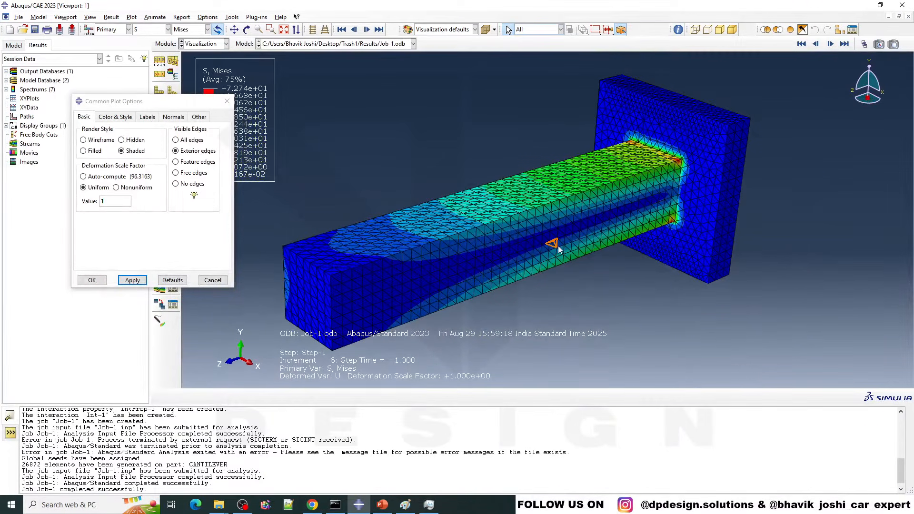
Step: Limit the visible edges of the contour plot to feature edges and close the common plot options
{"action": "left_click", "coordinate": [196, 162]}
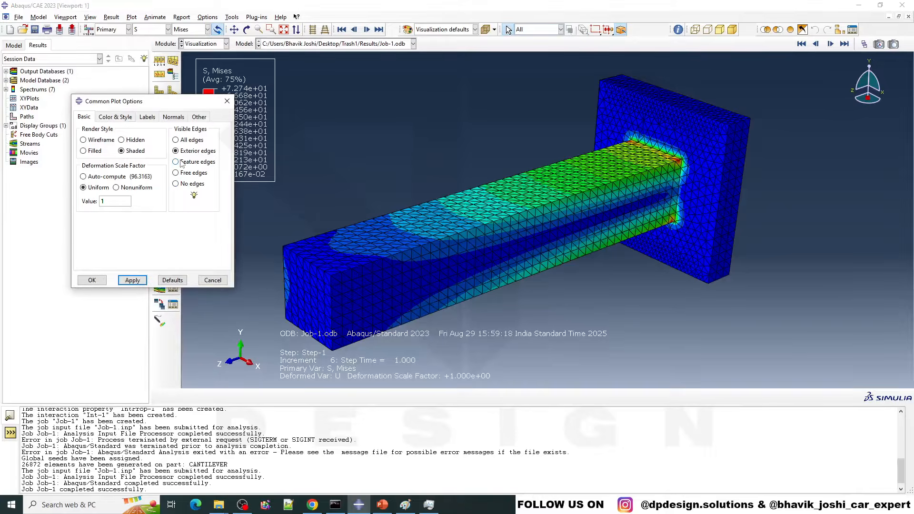
{"action": "left_click", "coordinate": [132, 280]}
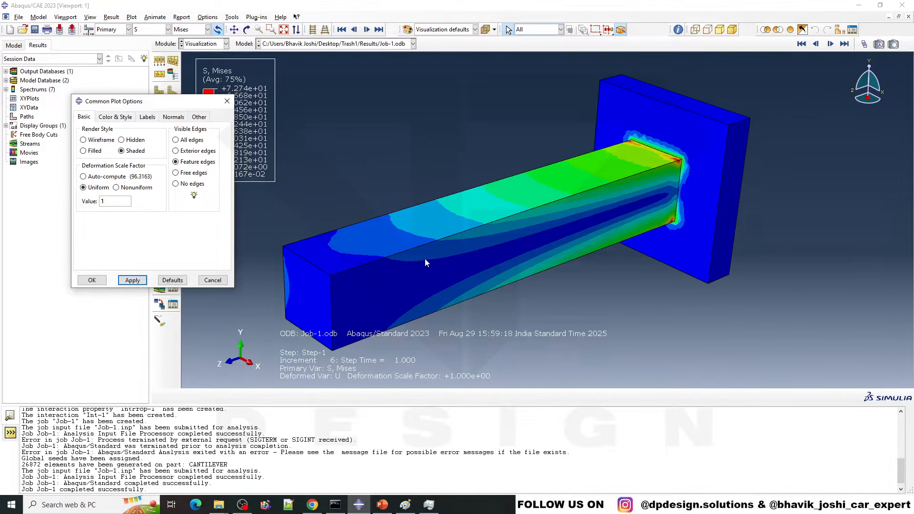
{"action": "left_click_drag", "start_coordinate": [473, 153], "coordinate": [359, 246], "text": "ctrl+alt"}
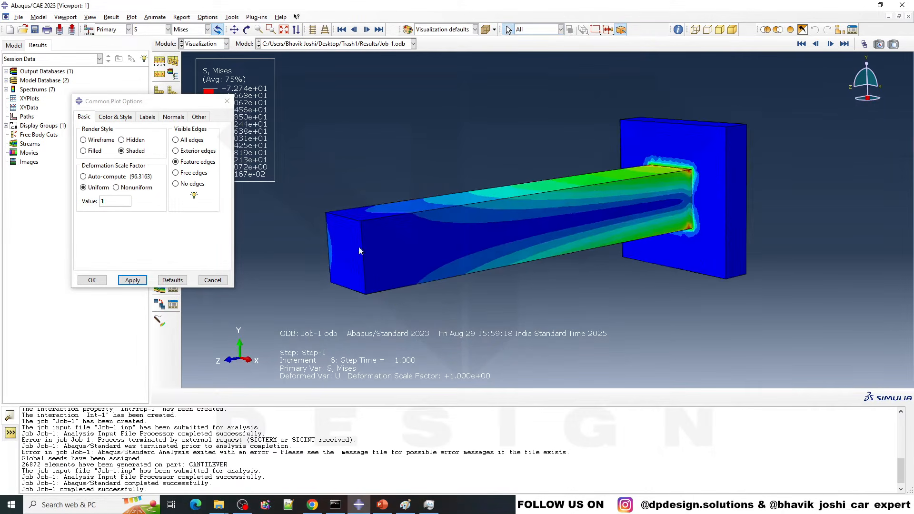
{"action": "left_click", "coordinate": [212, 280]}
Step: Set the contour intervals of the Mises stress plot to continuous and close the contour plot options
{"action": "left_click", "coordinate": [173, 106]}
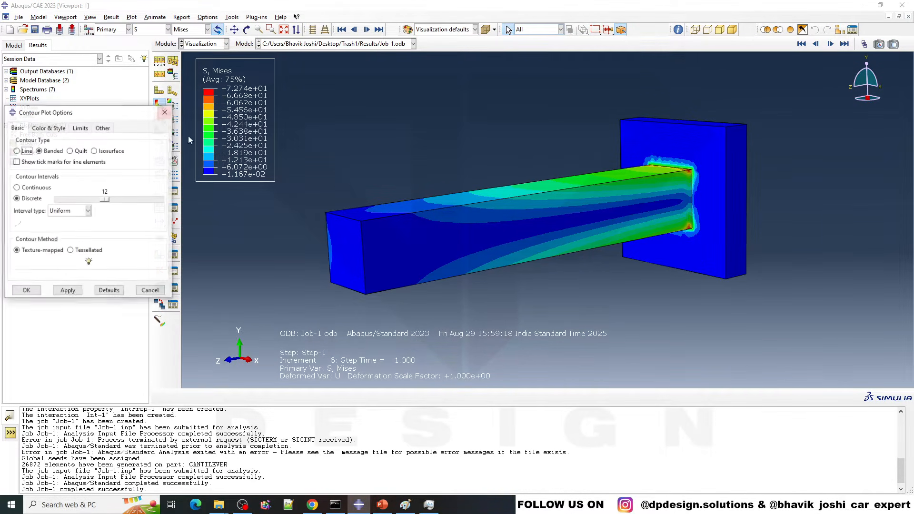
{"action": "left_click", "coordinate": [37, 187]}
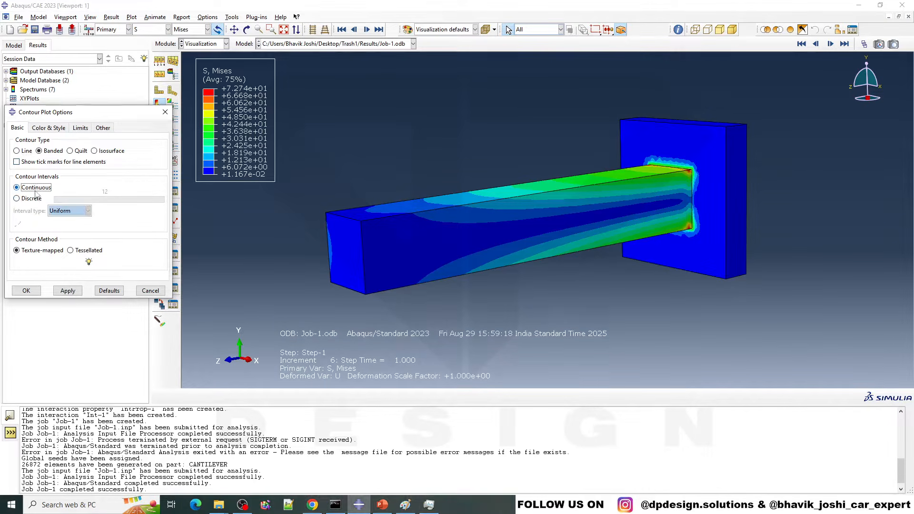
{"action": "left_click", "coordinate": [28, 292]}
{"action": "scroll", "coordinate": [539, 192], "scroll_direction": "down", "scroll_amount": 1}
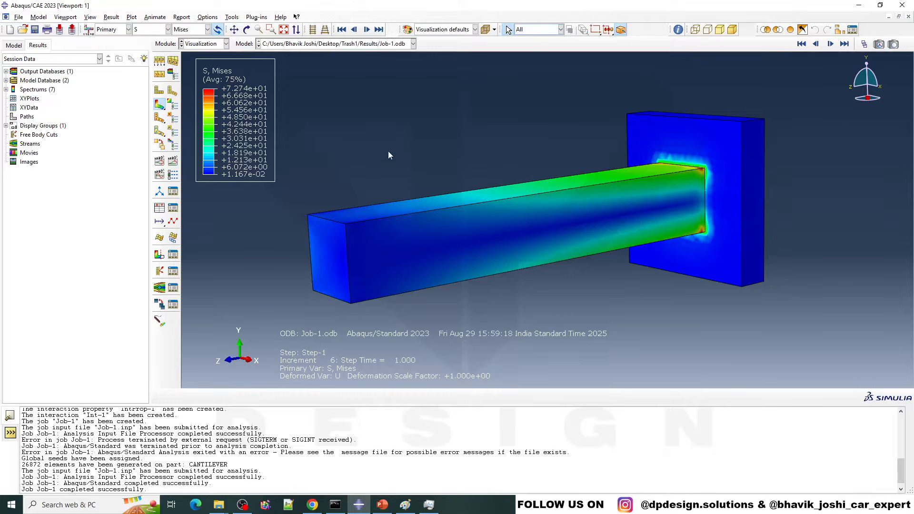
{"action": "scroll", "coordinate": [429, 180], "scroll_direction": "up", "scroll_amount": 1}
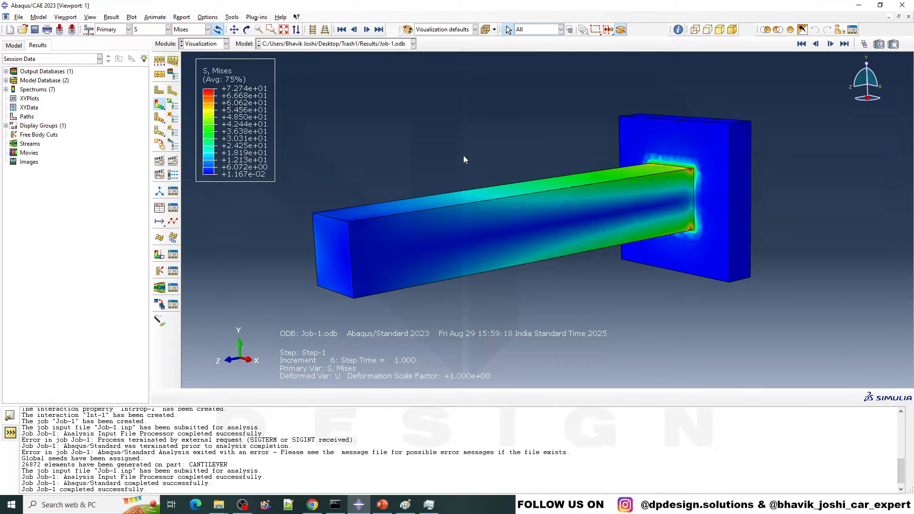
Step: Hide the title block, the state block, and the text and arrows in the viewport annotation options
{"action": "left_click", "coordinate": [66, 18]}
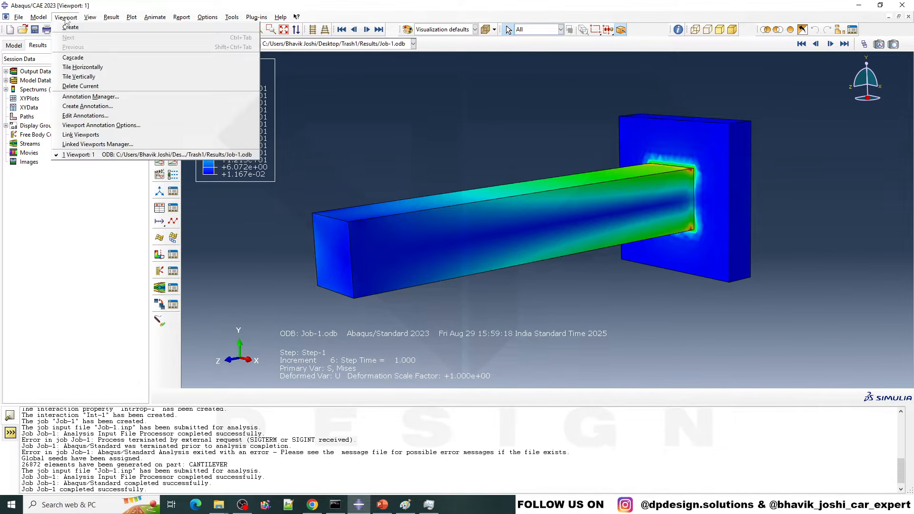
{"action": "left_click", "coordinate": [95, 126]}
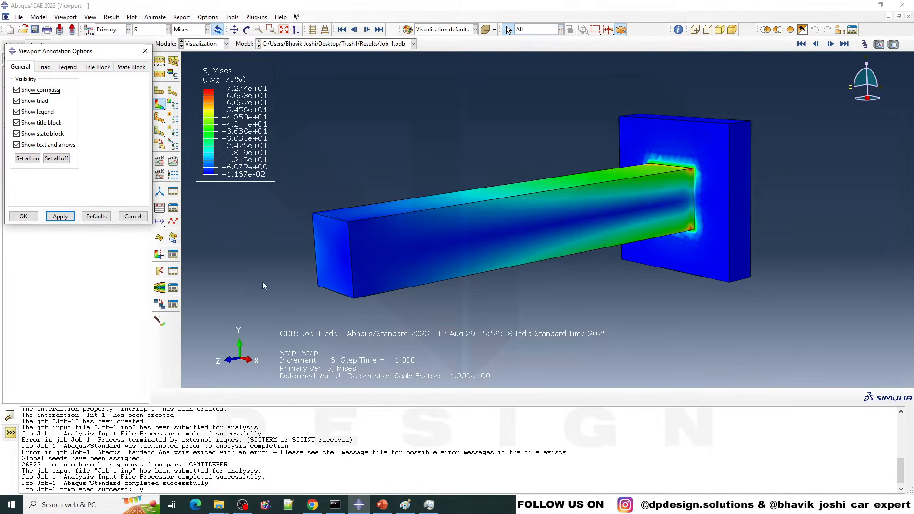
{"action": "left_click", "coordinate": [48, 144]}
{"action": "left_click", "coordinate": [47, 134]}
{"action": "left_click", "coordinate": [48, 123]}
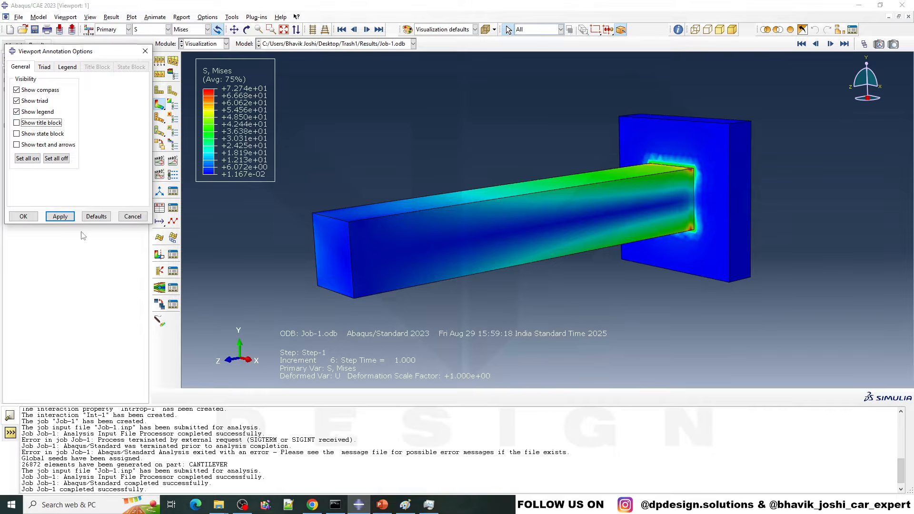
{"action": "left_click", "coordinate": [66, 217]}
Step: Set the legend's number format to Fixed, apply it, and close the viewport annotation options
{"action": "left_click", "coordinate": [66, 67]}
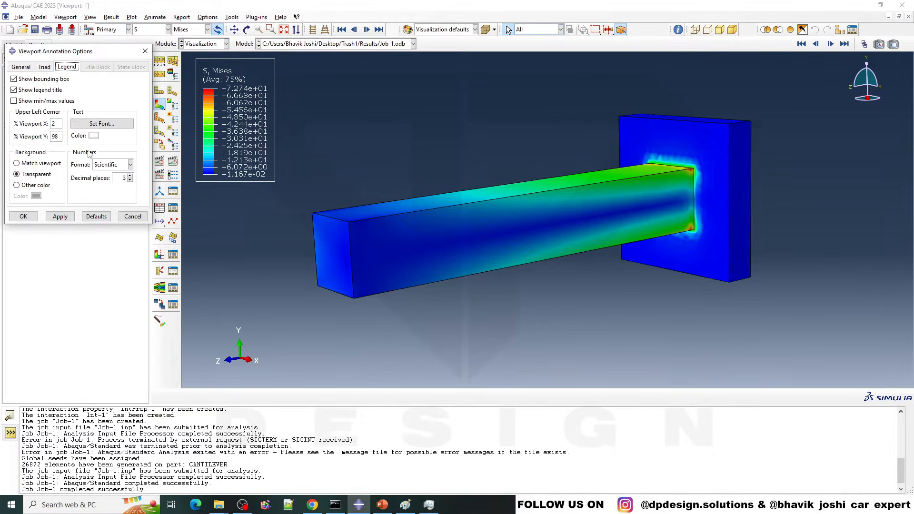
{"action": "left_click", "coordinate": [109, 166]}
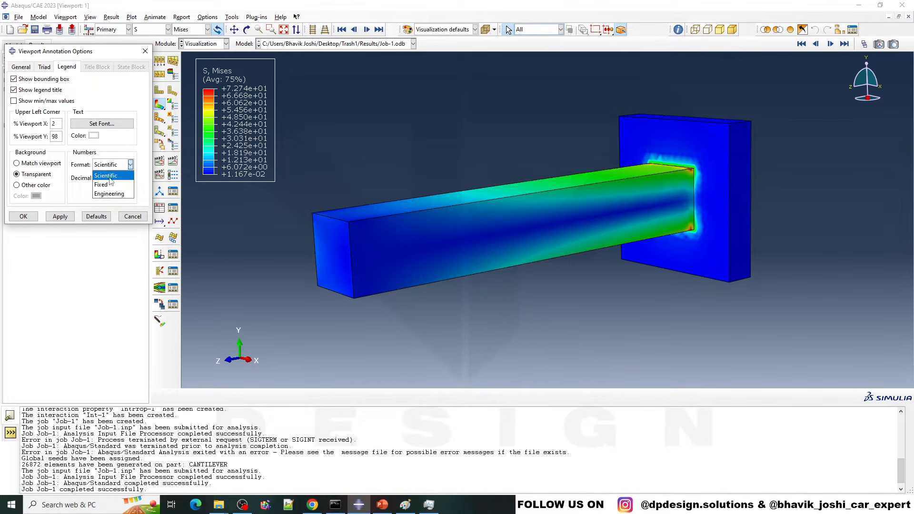
{"action": "left_click", "coordinate": [109, 193]}
{"action": "left_click", "coordinate": [109, 166]}
{"action": "left_click", "coordinate": [106, 175]}
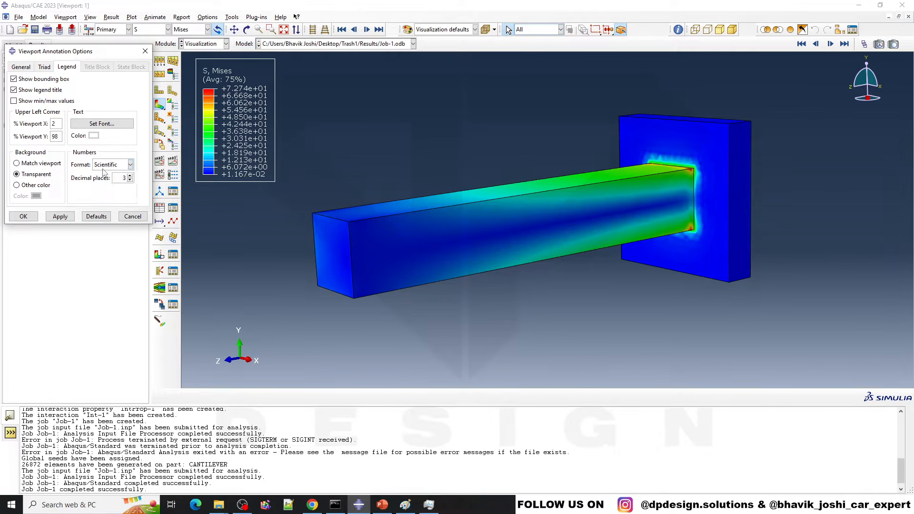
{"action": "left_click", "coordinate": [130, 165]}
{"action": "left_click", "coordinate": [109, 184]}
{"action": "left_click", "coordinate": [60, 216]}
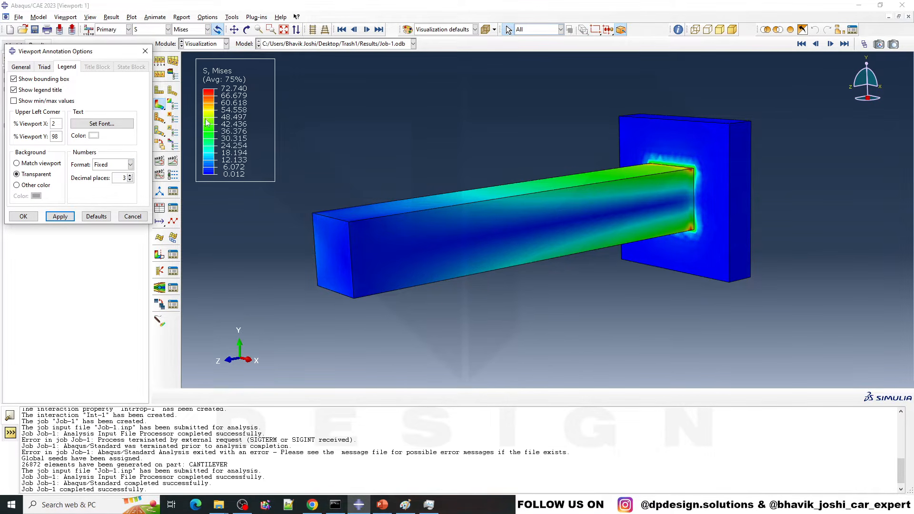
{"action": "left_click", "coordinate": [132, 217]}
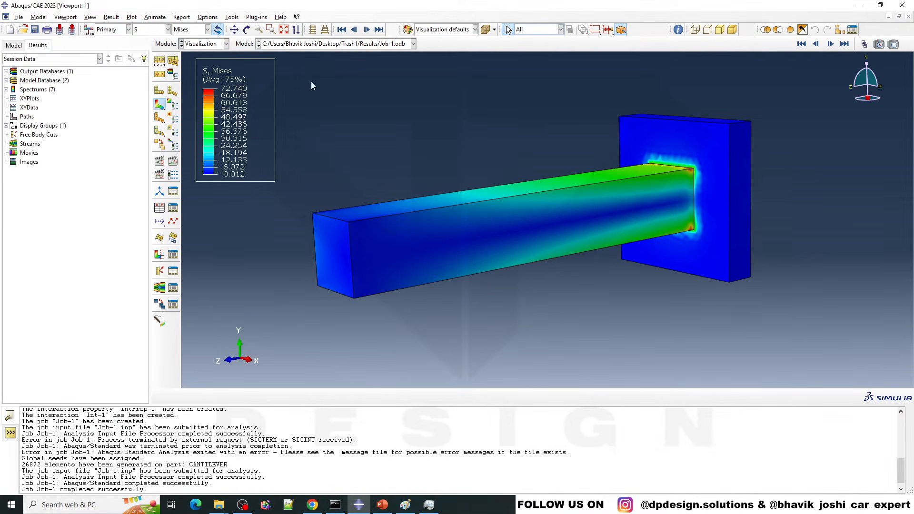
Step: Activate the X-Plane view cut through the cantilever and translate it to a position of about 9
{"action": "left_click_drag", "start_coordinate": [670, 213], "coordinate": [684, 147], "text": "ctrl+alt"}
{"action": "scroll", "coordinate": [684, 145], "scroll_direction": "down", "scroll_amount": 8}
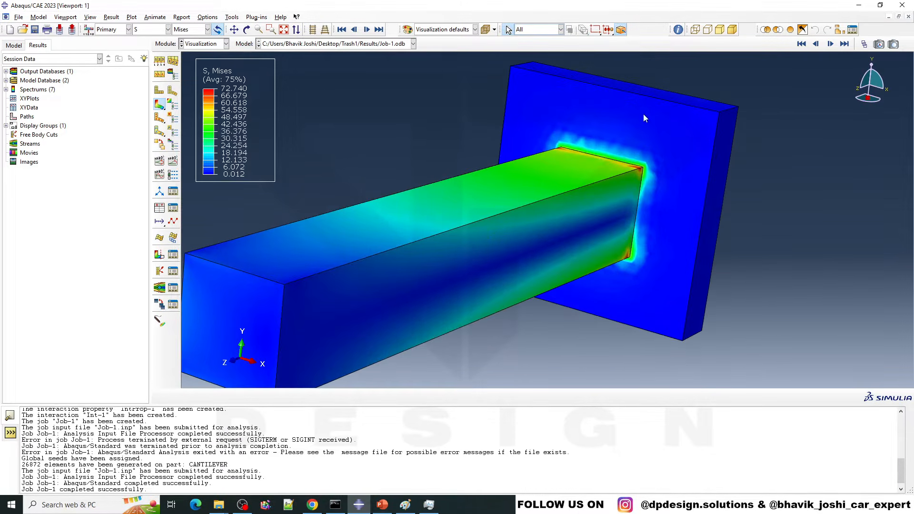
{"action": "scroll", "coordinate": [661, 200], "scroll_direction": "down", "scroll_amount": 5}
{"action": "left_click_drag", "start_coordinate": [673, 209], "coordinate": [639, 259], "text": "ctrl+alt"}
{"action": "scroll", "coordinate": [683, 228], "scroll_direction": "up", "scroll_amount": 8}
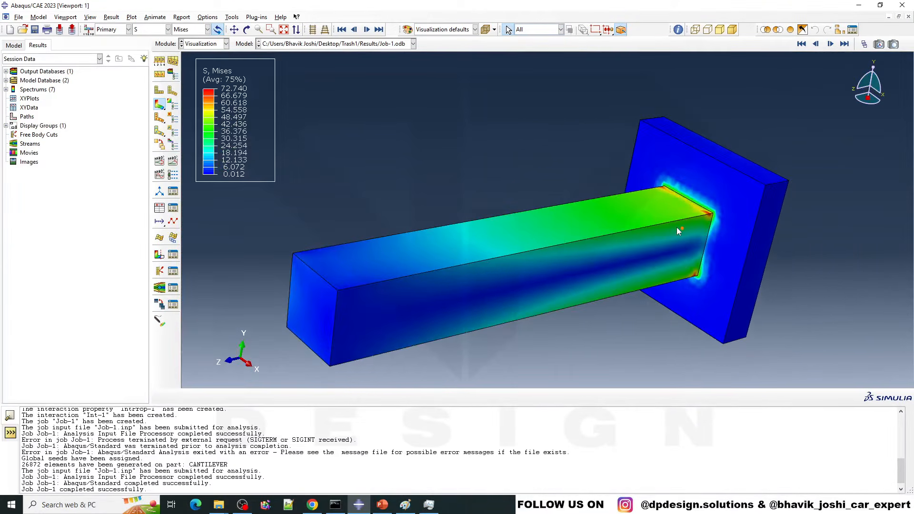
{"action": "left_click", "coordinate": [159, 256]}
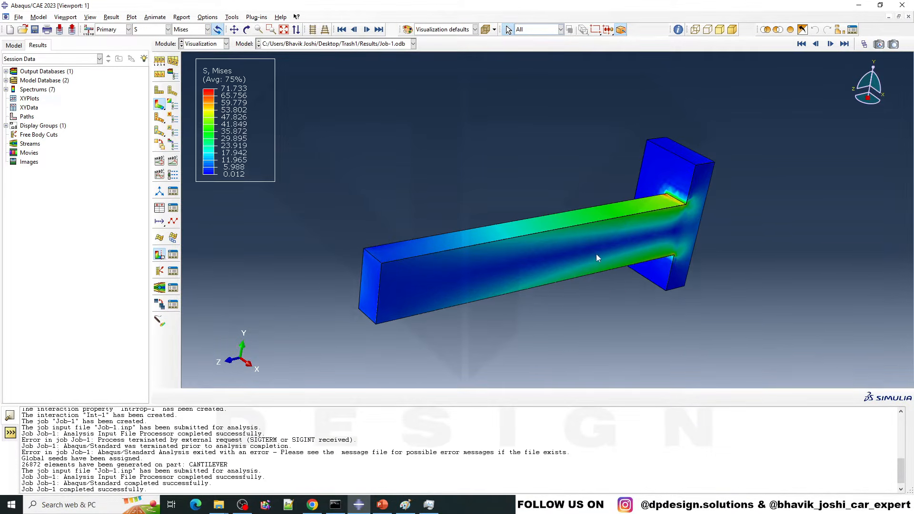
{"action": "left_click_drag", "start_coordinate": [598, 258], "coordinate": [561, 238], "text": "ctrl+alt"}
{"action": "left_click", "coordinate": [174, 256]}
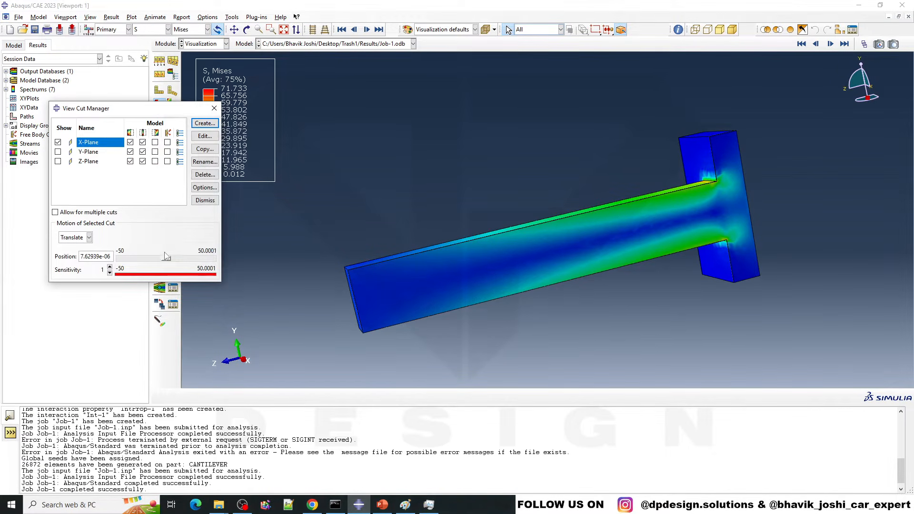
{"action": "mouse_move", "coordinate": [171, 260]}
{"action": "left_mouse_down"}
{"action": "mouse_move", "coordinate": [142, 262]}
{"action": "mouse_move", "coordinate": [179, 266]}
{"action": "left_mouse_up"}
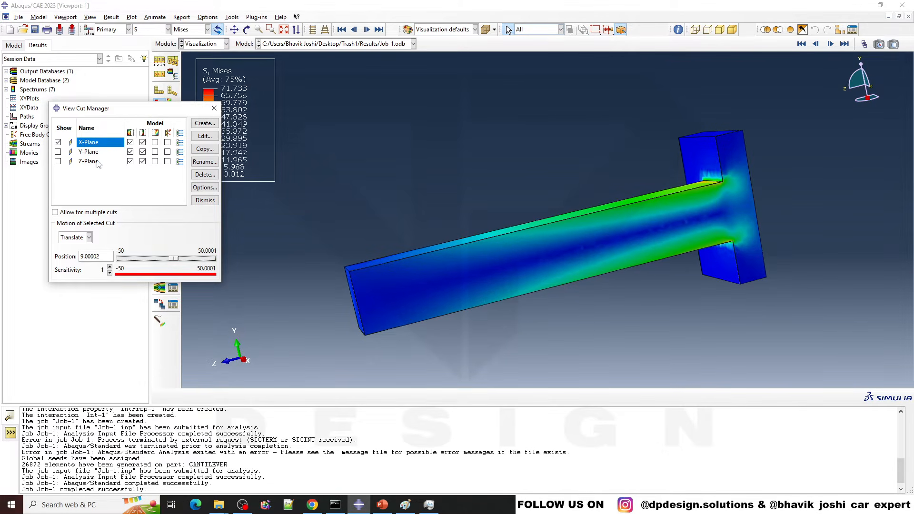
{"action": "left_click", "coordinate": [214, 108]}
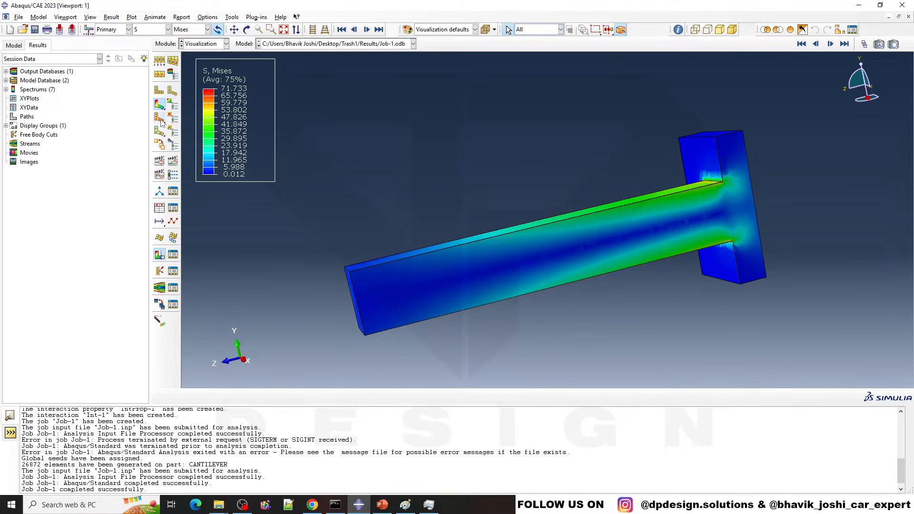
Step: Play the time history animation of the Mises stress contours on the cut cantilever and stop it
{"action": "left_click", "coordinate": [172, 162]}
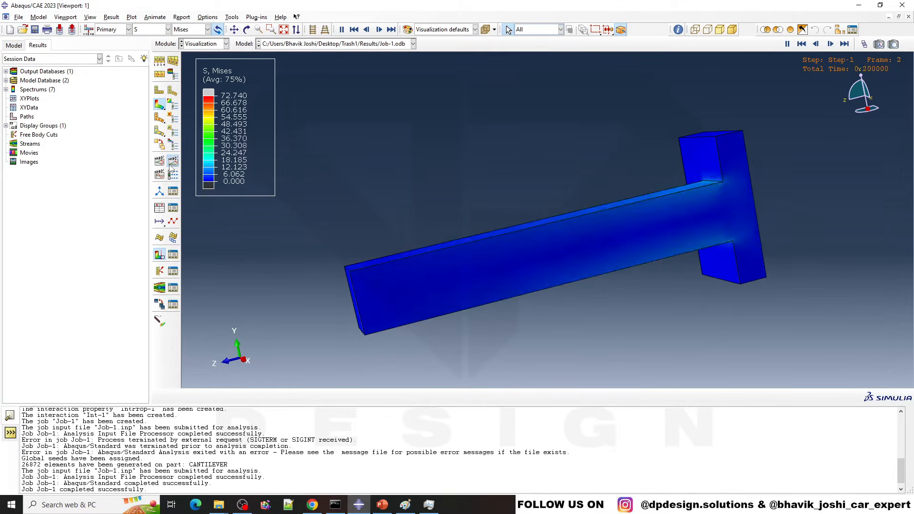
{"action": "left_click", "coordinate": [160, 161]}
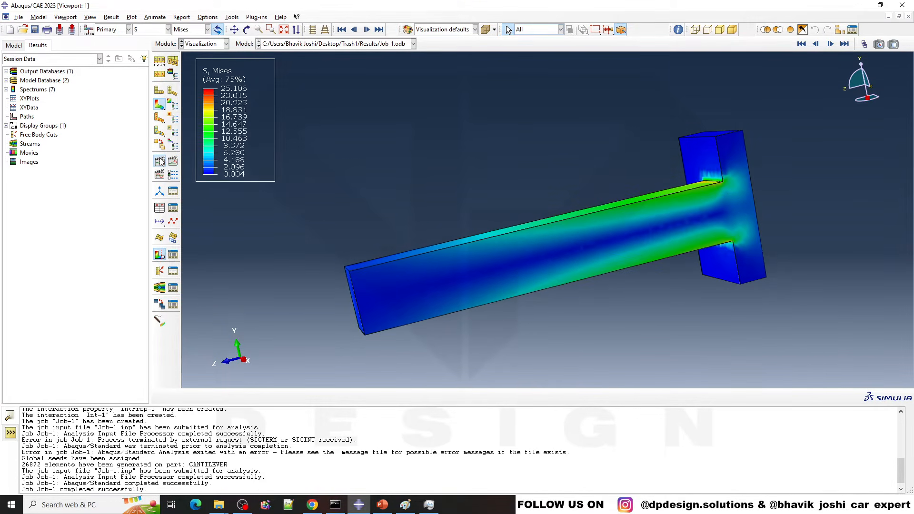
{"action": "left_click", "coordinate": [161, 176]}
Step: Examine the Mises stress distribution on the cut face of the cantilever and its support block from several angles
{"action": "left_click_drag", "start_coordinate": [476, 166], "coordinate": [579, 129], "text": "ctrl+alt"}
{"action": "left_click_drag", "start_coordinate": [442, 190], "coordinate": [740, 239], "text": "ctrl+alt"}
{"action": "scroll", "coordinate": [446, 280], "scroll_direction": "up", "scroll_amount": 2}
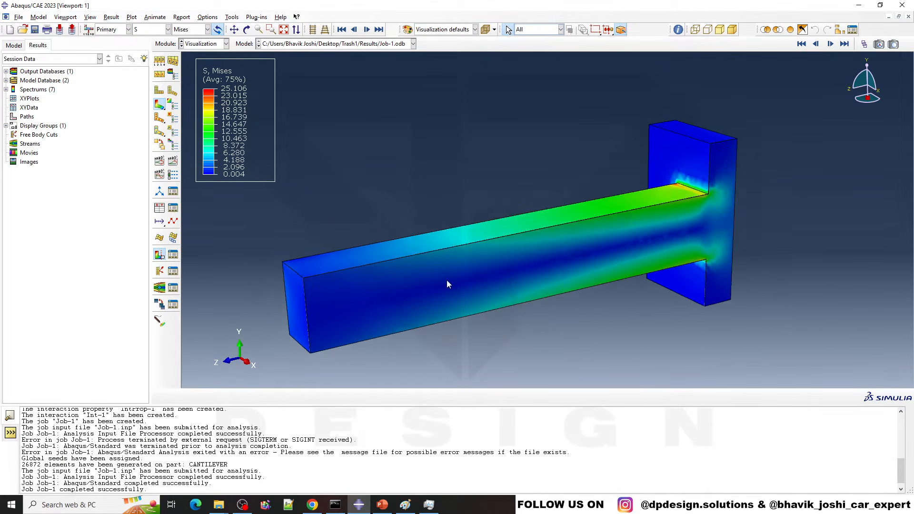
{"action": "left_click_drag", "start_coordinate": [446, 280], "coordinate": [476, 371], "text": "ctrl+alt"}
{"action": "scroll", "coordinate": [549, 298], "scroll_direction": "up", "scroll_amount": 1}
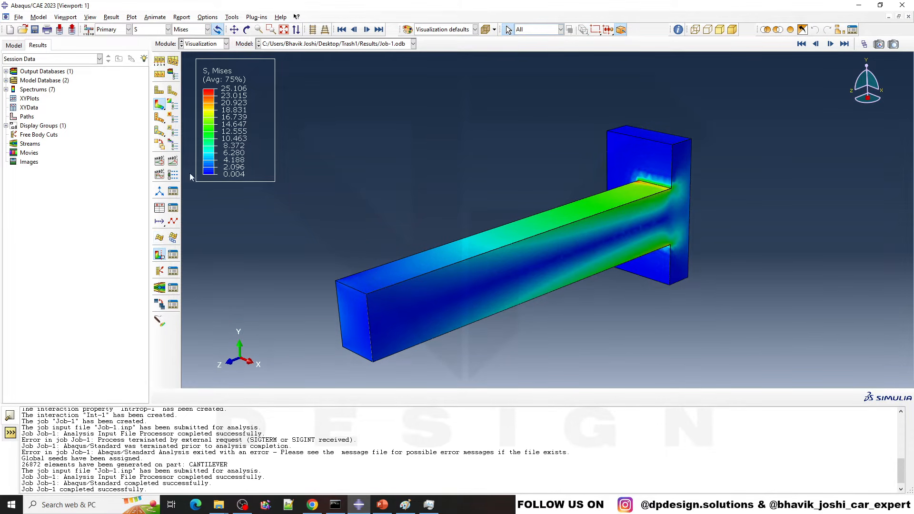
{"action": "left_click_drag", "start_coordinate": [614, 306], "coordinate": [663, 267], "text": "ctrl+alt"}
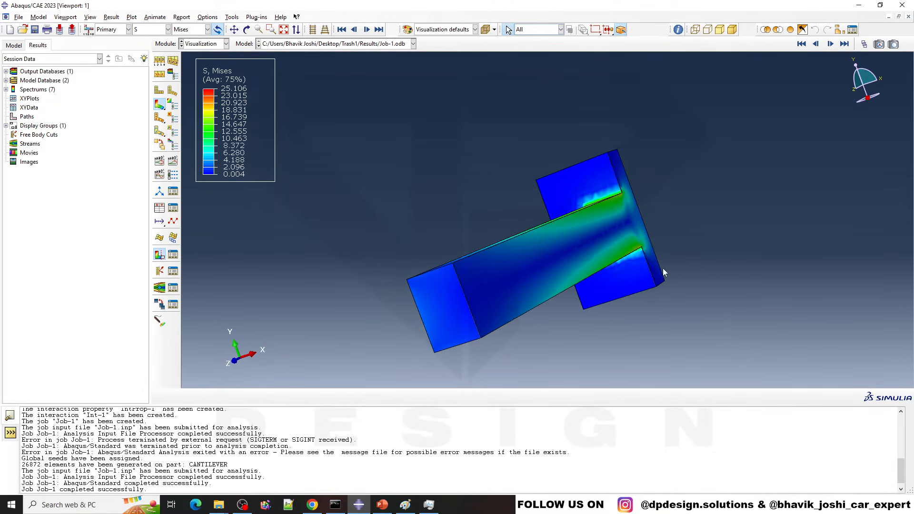
{"action": "left_click_drag", "start_coordinate": [618, 224], "coordinate": [678, 271], "text": "ctrl+alt"}
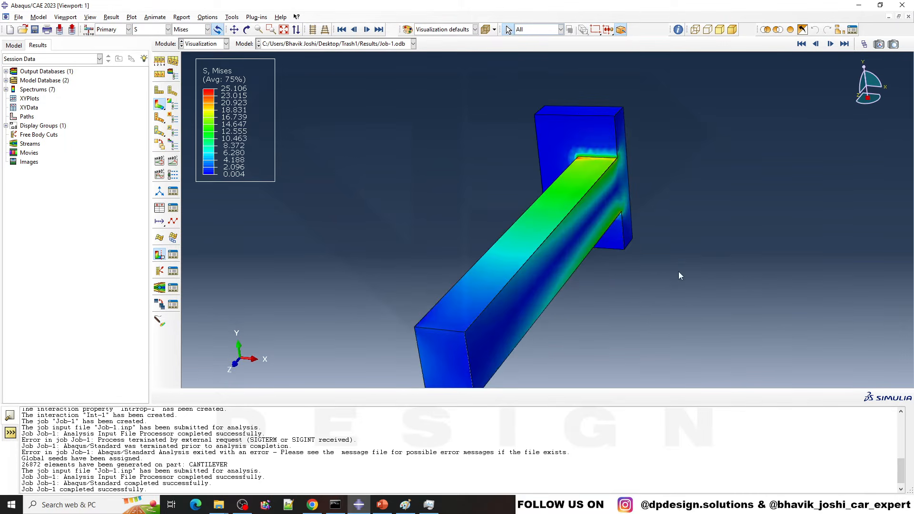
{"action": "left_click_drag", "start_coordinate": [573, 327], "coordinate": [462, 272], "text": "ctrl+alt"}
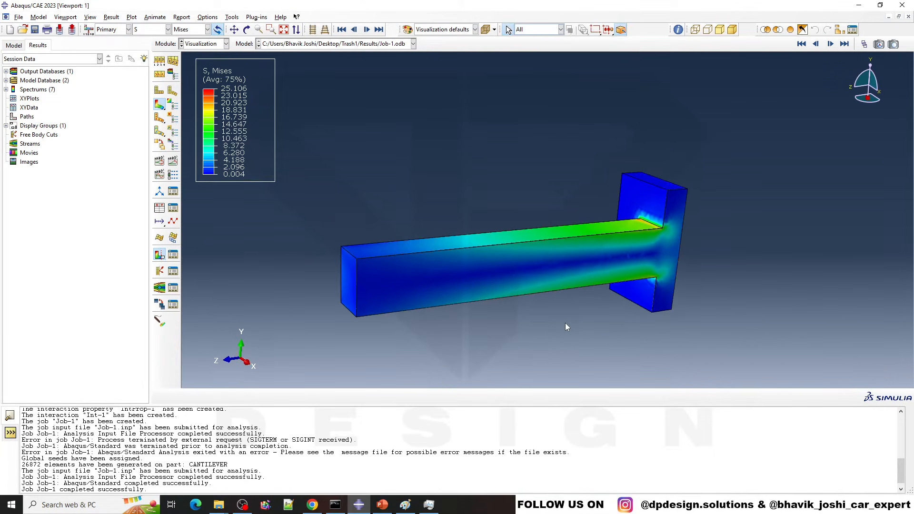
{"action": "scroll", "coordinate": [557, 313], "scroll_direction": "down", "scroll_amount": 2}
{"action": "scroll", "coordinate": [467, 288], "scroll_direction": "down", "scroll_amount": 1}
{"action": "scroll", "coordinate": [388, 266], "scroll_direction": "down", "scroll_amount": 1}
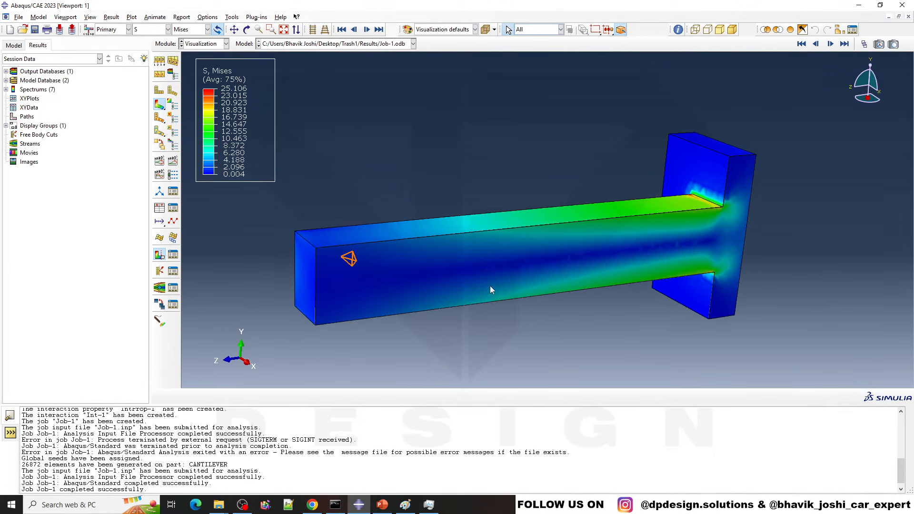
{"action": "scroll", "coordinate": [490, 286], "scroll_direction": "up", "scroll_amount": 2}
{"action": "scroll", "coordinate": [580, 336], "scroll_direction": "down", "scroll_amount": 1}
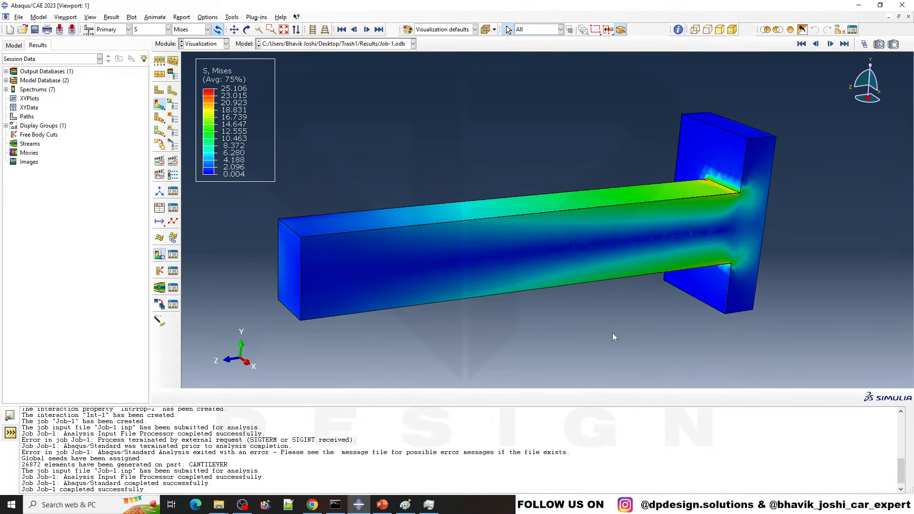
{"action": "left_click_drag", "start_coordinate": [621, 338], "coordinate": [689, 267], "text": "ctrl+alt"}
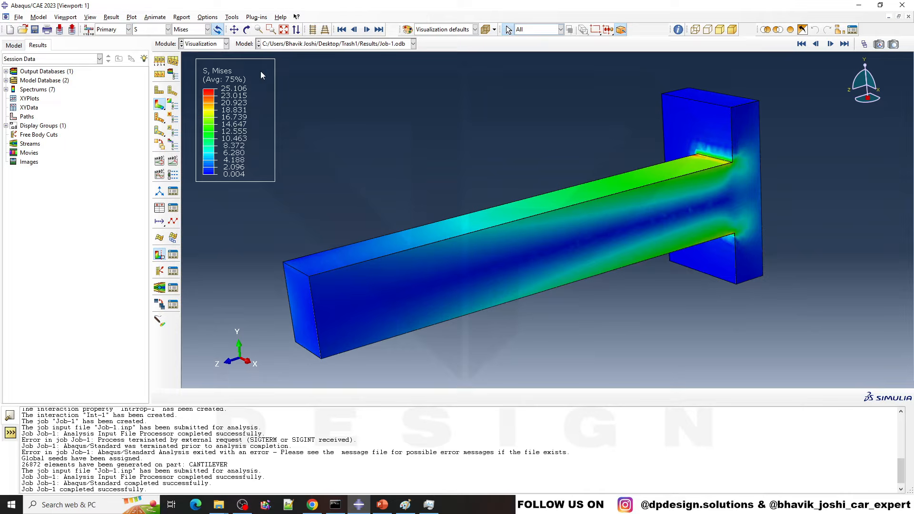
Step: Change the primary field output to displacement U and examine the magnitude contours along the cantilever
{"action": "left_click", "coordinate": [144, 30]}
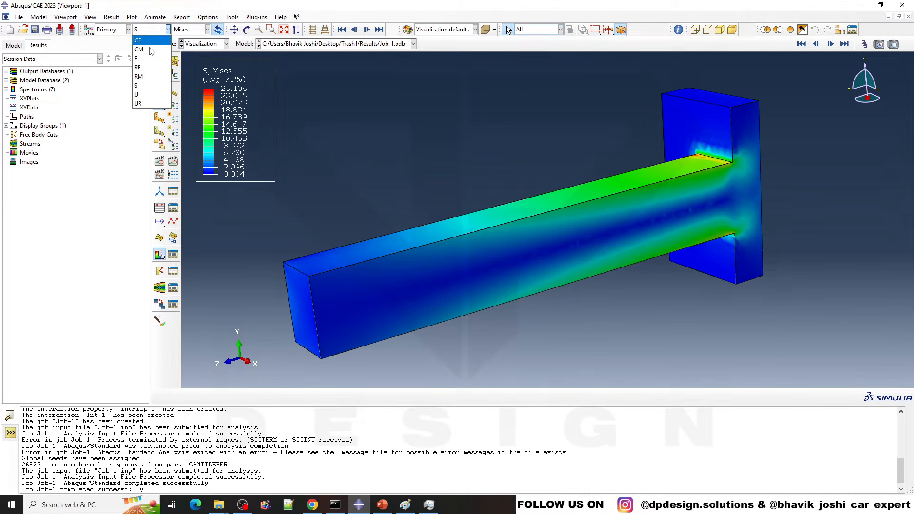
{"action": "left_click", "coordinate": [151, 95]}
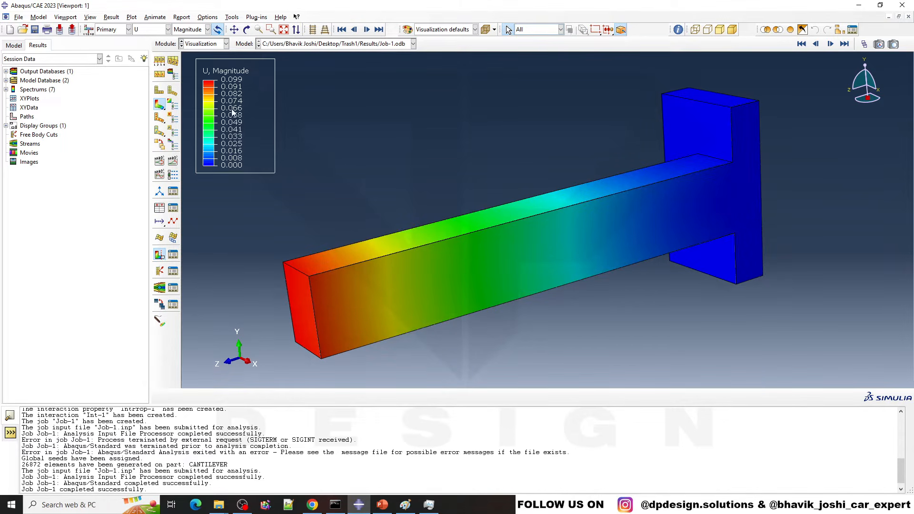
{"action": "left_click_drag", "start_coordinate": [356, 246], "coordinate": [539, 231], "text": "ctrl+alt"}
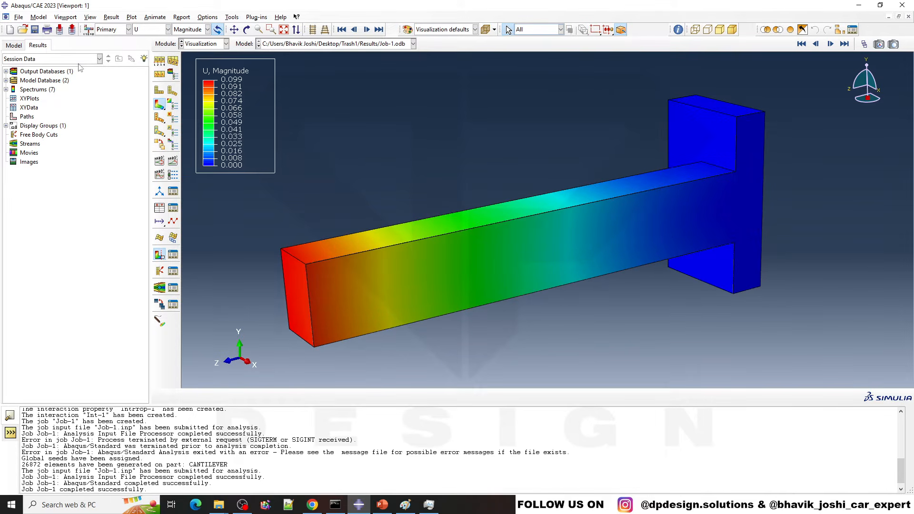
Step: Switch the displacement contour plot to the U2 component
{"action": "left_click", "coordinate": [145, 29]}
{"action": "left_click", "coordinate": [193, 29]}
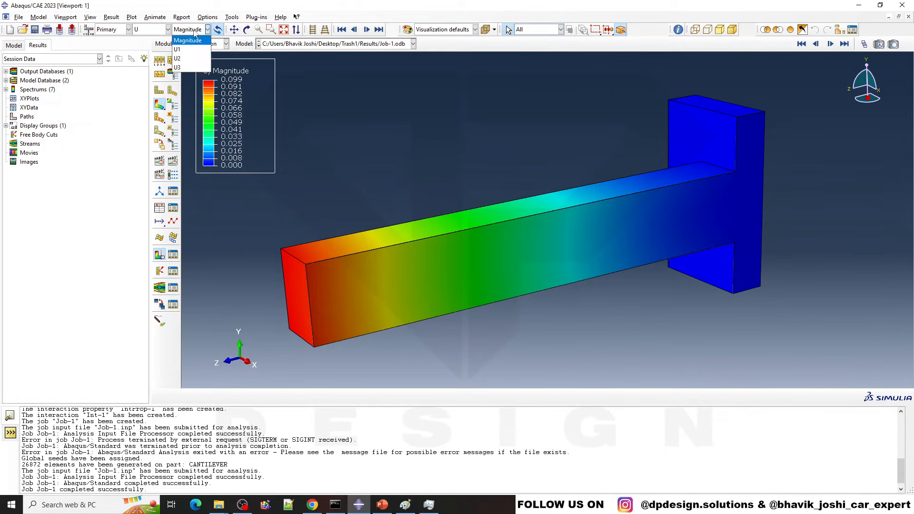
{"action": "left_click", "coordinate": [188, 53]}
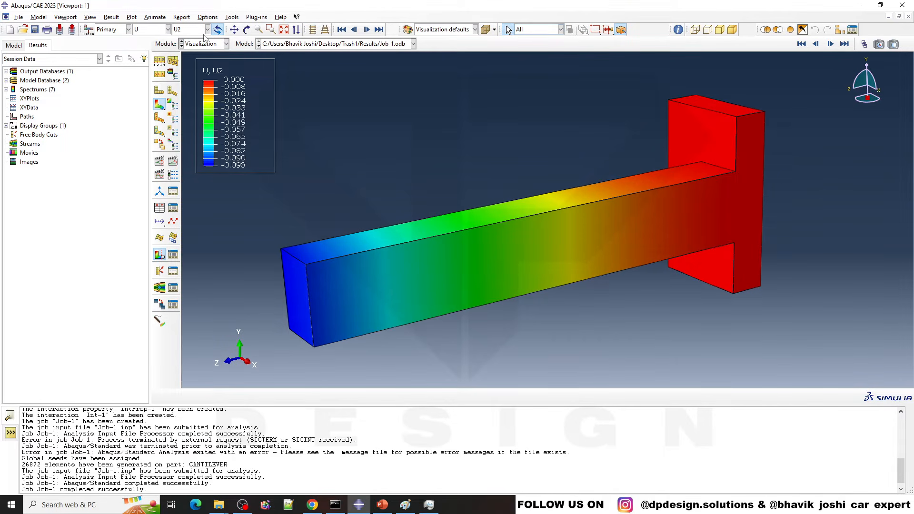
Step: Plot the reaction force RF magnitude and examine its contours on the back face of the support block
{"action": "left_click", "coordinate": [152, 30]}
{"action": "left_click", "coordinate": [142, 71]}
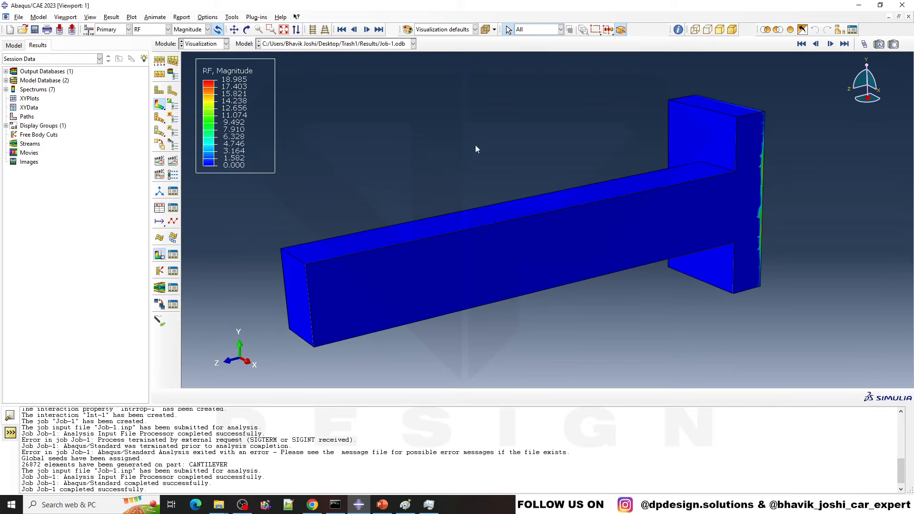
{"action": "left_click_drag", "start_coordinate": [687, 175], "coordinate": [547, 235], "text": "ctrl+alt"}
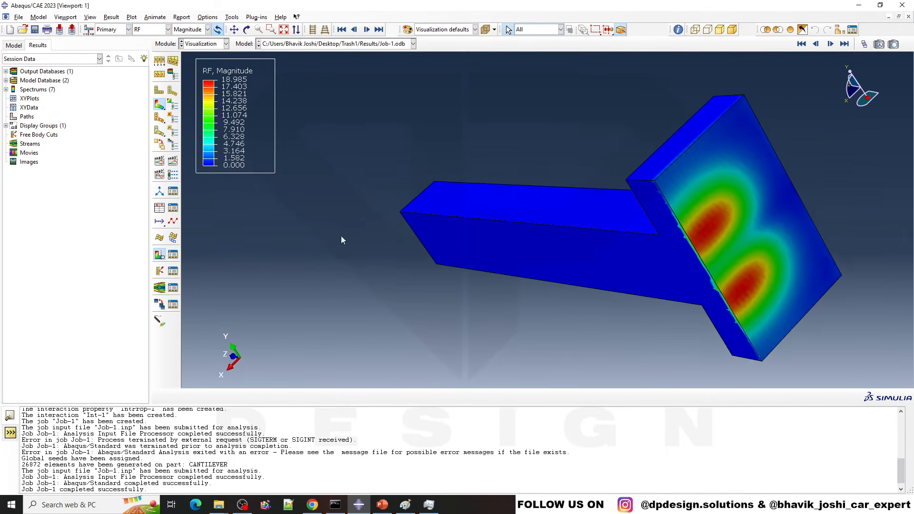
Step: Change the viewport background to white in the graphics options, sampling the colour from a blank white area on screen
{"action": "left_click_drag", "start_coordinate": [342, 239], "coordinate": [309, 110], "text": "ctrl+alt"}
{"action": "left_click_drag", "start_coordinate": [448, 181], "coordinate": [582, 247], "text": "ctrl+alt"}
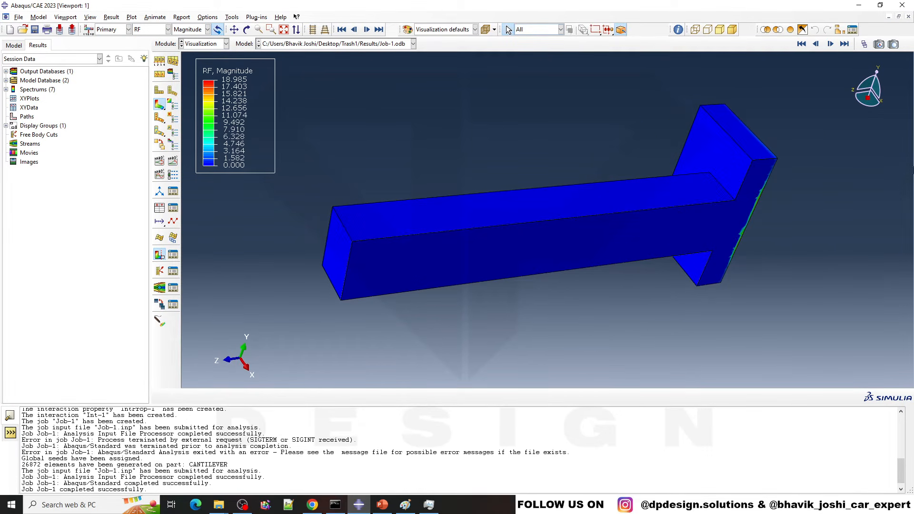
{"action": "scroll", "coordinate": [631, 261], "scroll_direction": "down", "scroll_amount": 1}
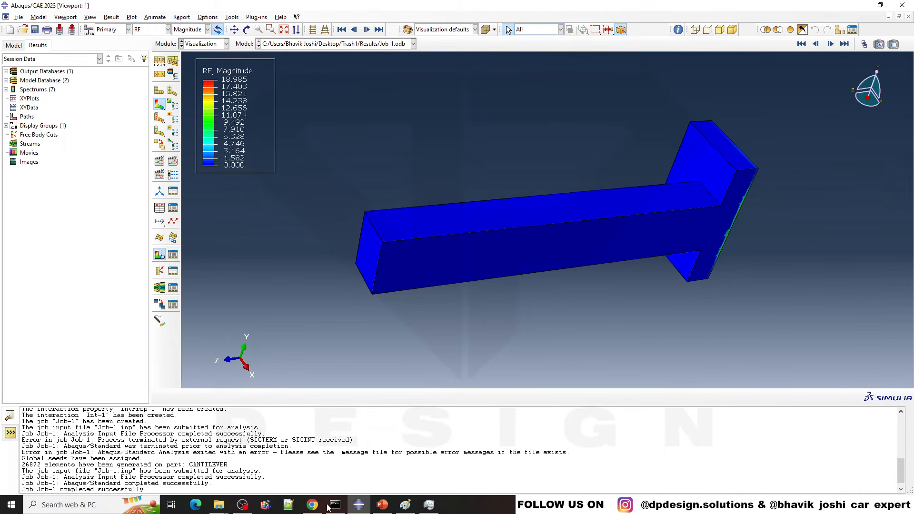
{"action": "left_click", "coordinate": [90, 17]}
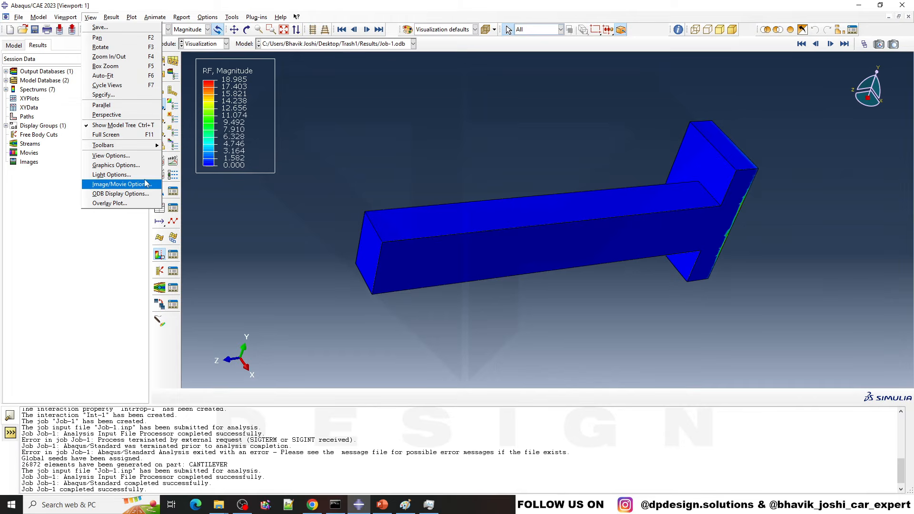
{"action": "left_click", "coordinate": [126, 165]}
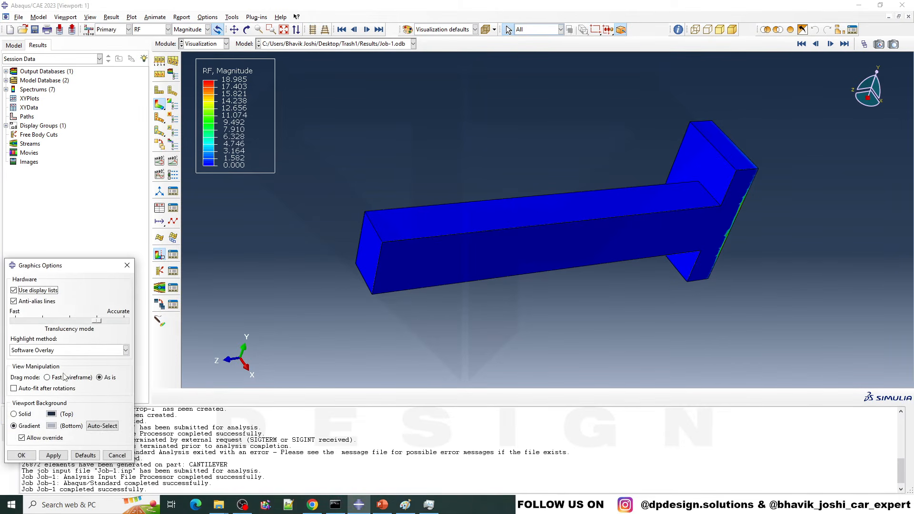
{"action": "left_click", "coordinate": [49, 414]}
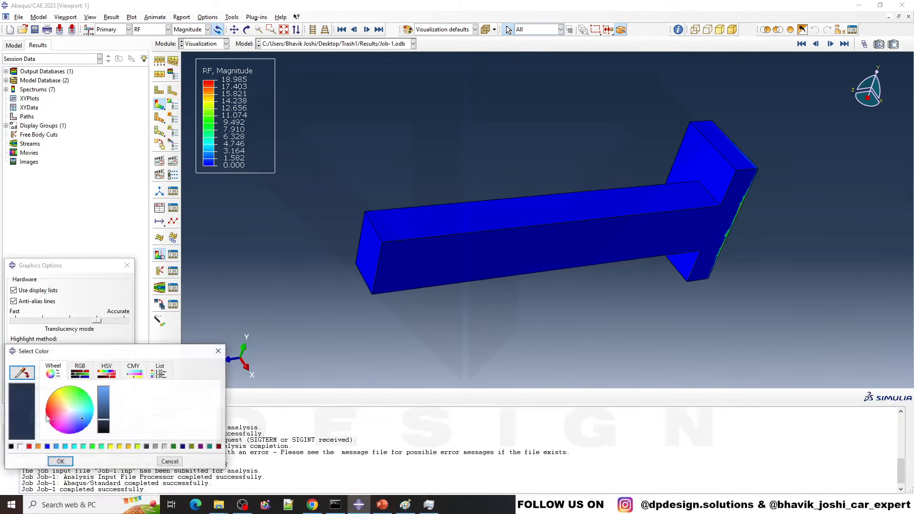
{"action": "left_click", "coordinate": [13, 372]}
{"action": "left_click", "coordinate": [59, 210]}
{"action": "left_click", "coordinate": [69, 458]}
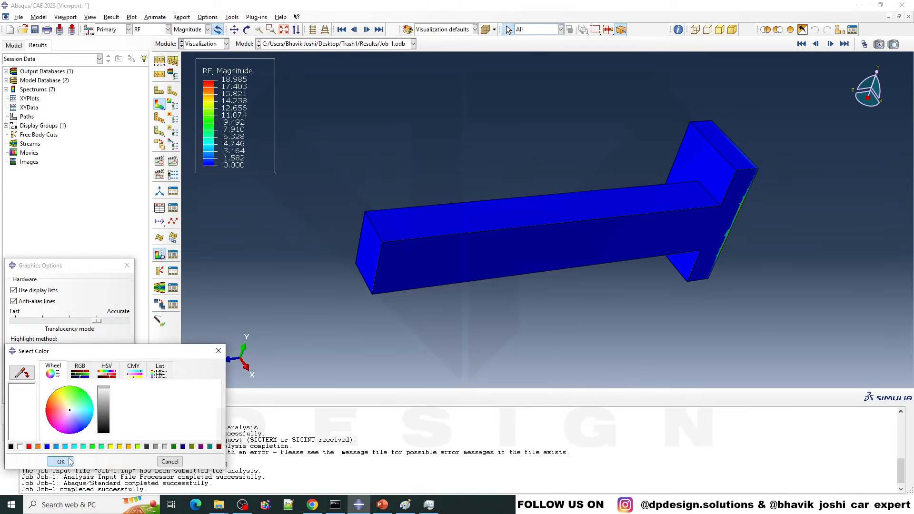
{"action": "left_click", "coordinate": [18, 452]}
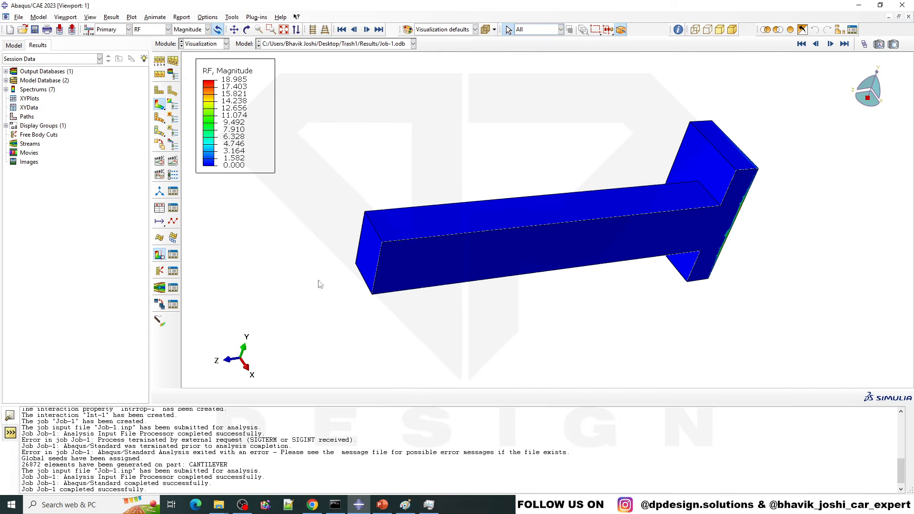
Step: Examine the reaction force plot of the cantilever and support block against the white background from several angles and distances
{"action": "scroll", "coordinate": [679, 129], "scroll_direction": "down", "scroll_amount": 2}
{"action": "left_click_drag", "start_coordinate": [665, 286], "coordinate": [505, 322], "text": "ctrl+alt"}
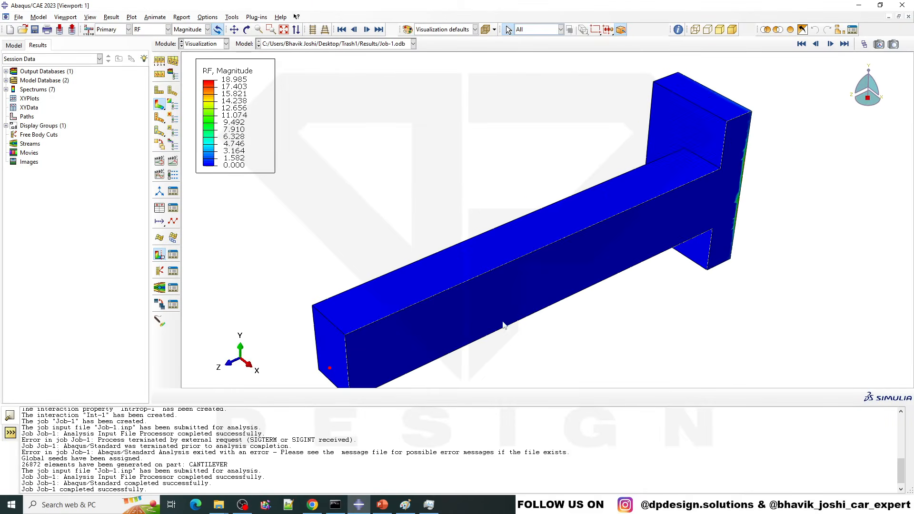
{"action": "scroll", "coordinate": [525, 237], "scroll_direction": "up", "scroll_amount": 1}
{"action": "mouse_move", "coordinate": [526, 237]}
{"action": "left_mouse_down", "text": "ctrl+alt"}
{"action": "mouse_move", "coordinate": [587, 265]}
{"action": "mouse_move", "coordinate": [581, 257]}
{"action": "left_mouse_up", "text": "ctrl+alt"}
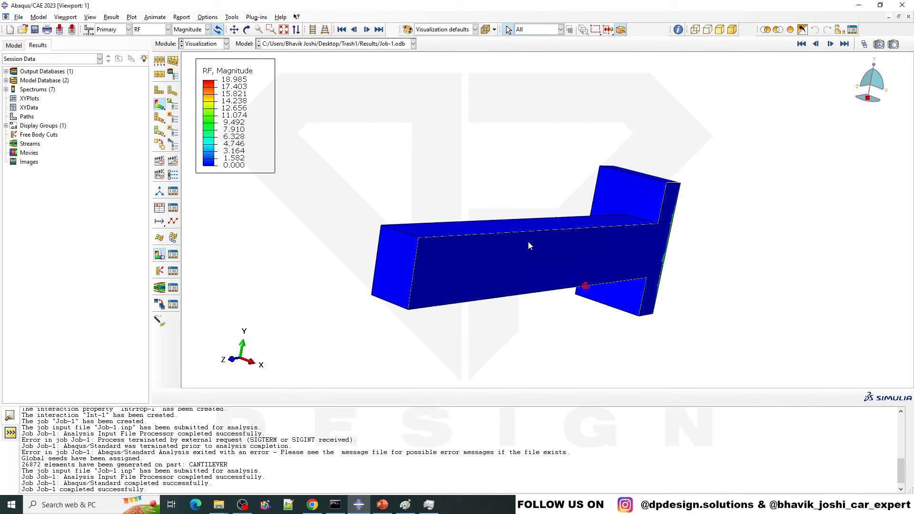
{"action": "scroll", "coordinate": [585, 233], "scroll_direction": "down", "scroll_amount": 1}
{"action": "scroll", "coordinate": [585, 234], "scroll_direction": "up", "scroll_amount": 2}
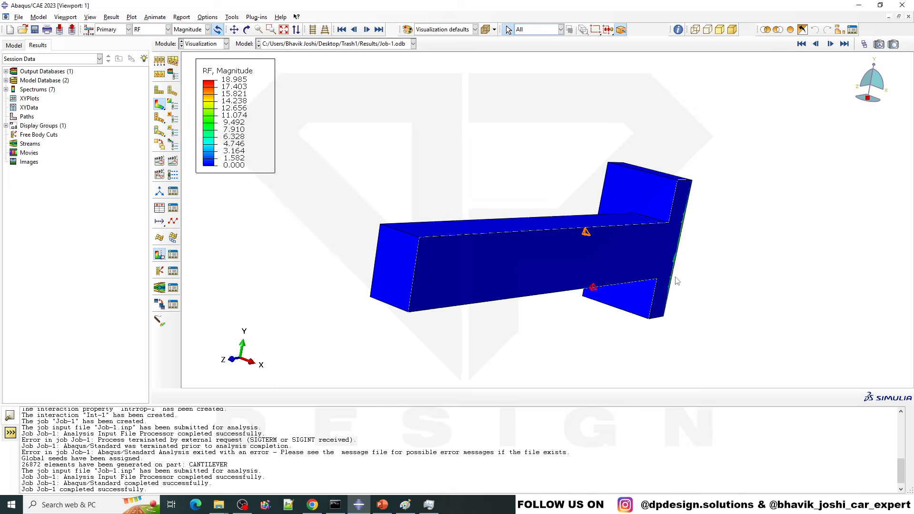
{"action": "left_click_drag", "start_coordinate": [631, 287], "coordinate": [585, 282], "text": "ctrl+alt"}
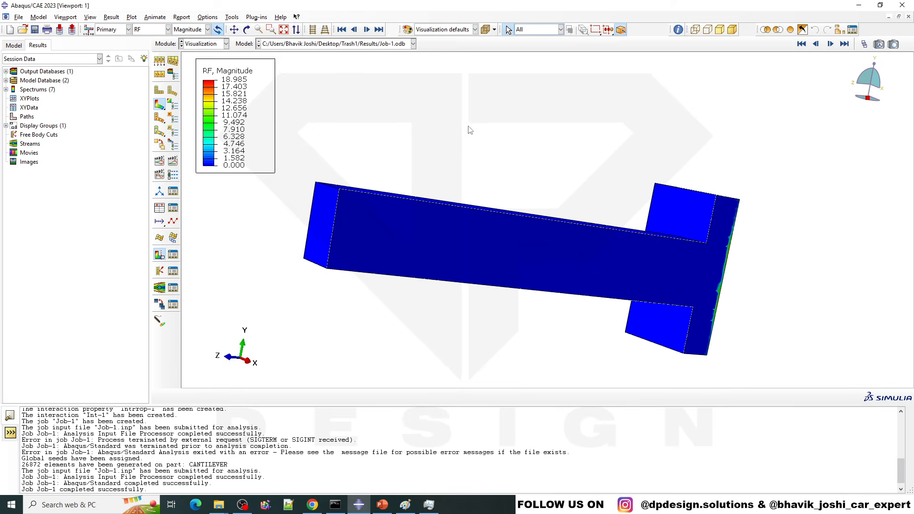
{"action": "left_click_drag", "start_coordinate": [470, 130], "coordinate": [495, 286], "text": "ctrl+alt"}
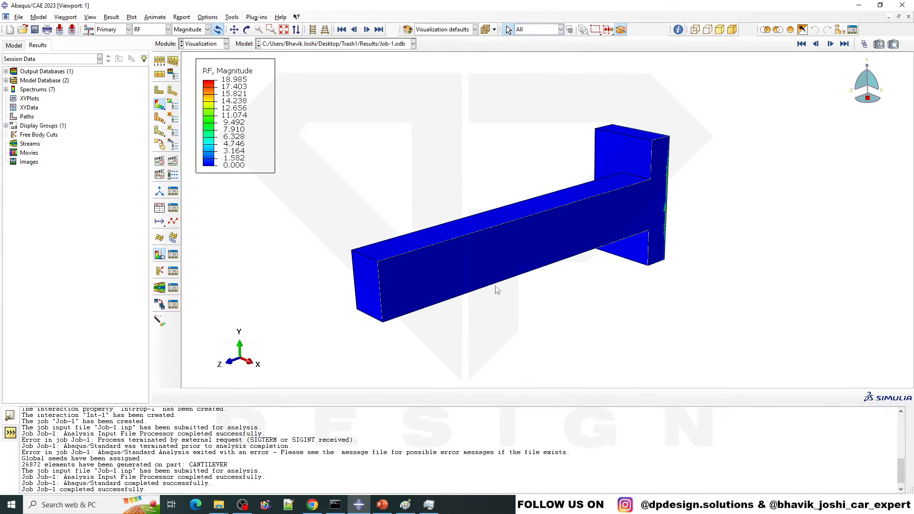
{"action": "scroll", "coordinate": [495, 287], "scroll_direction": "down", "scroll_amount": 3}
{"action": "scroll", "coordinate": [490, 219], "scroll_direction": "down", "scroll_amount": 3}
{"action": "left_click_drag", "start_coordinate": [342, 212], "coordinate": [345, 201], "text": "ctrl+alt"}
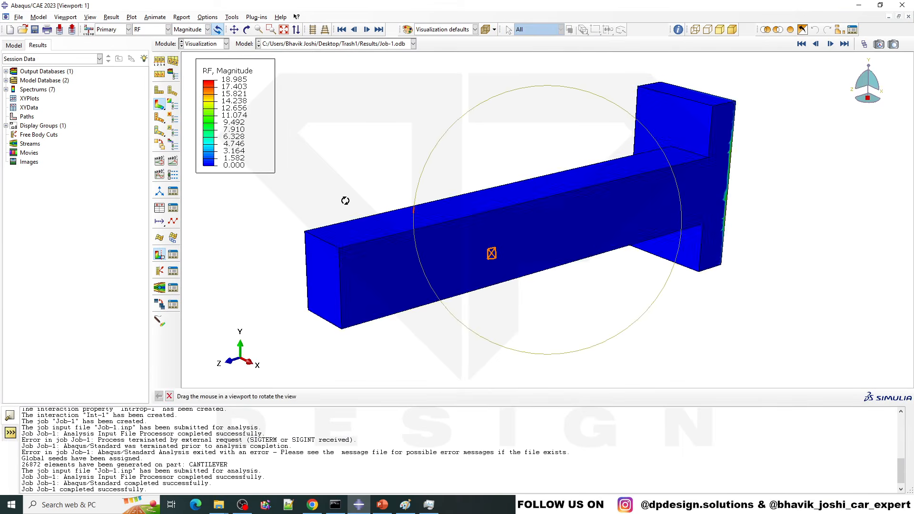
{"action": "scroll", "coordinate": [506, 173], "scroll_direction": "down", "scroll_amount": 5}
{"action": "scroll", "coordinate": [510, 177], "scroll_direction": "up", "scroll_amount": 2}
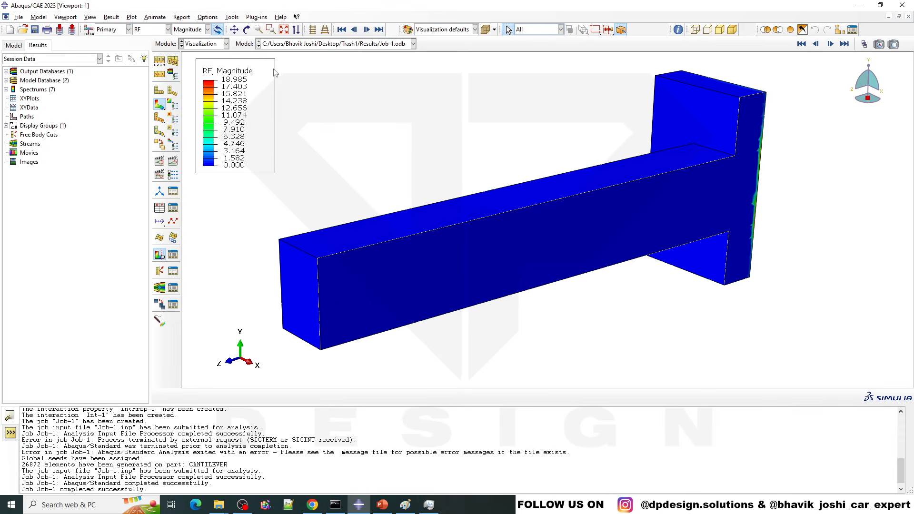